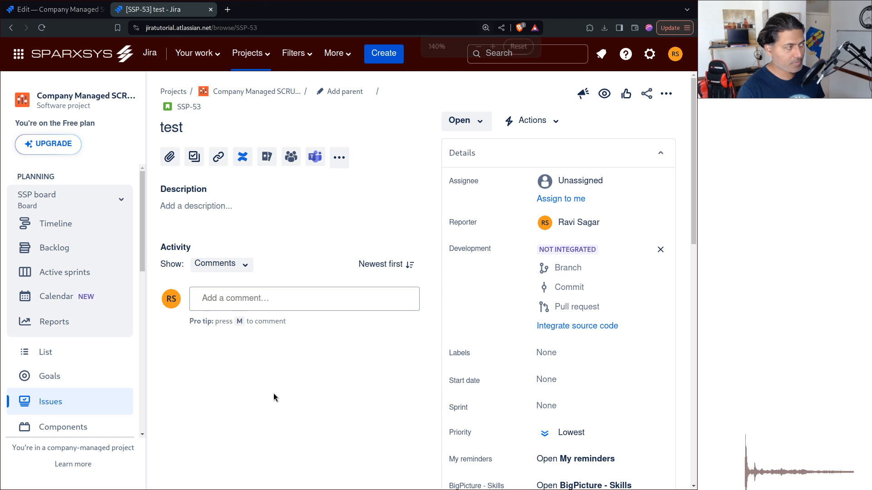
Start a new Story in Company Managed SCRUM Project (SSP) with the summary "Story" and try to create it without a sprint.
key("ctrl+plus")
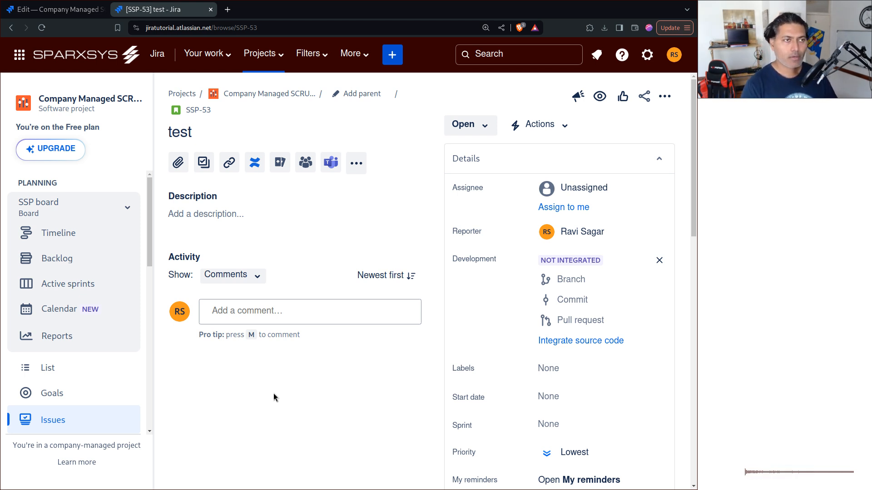
left_click(392, 56)
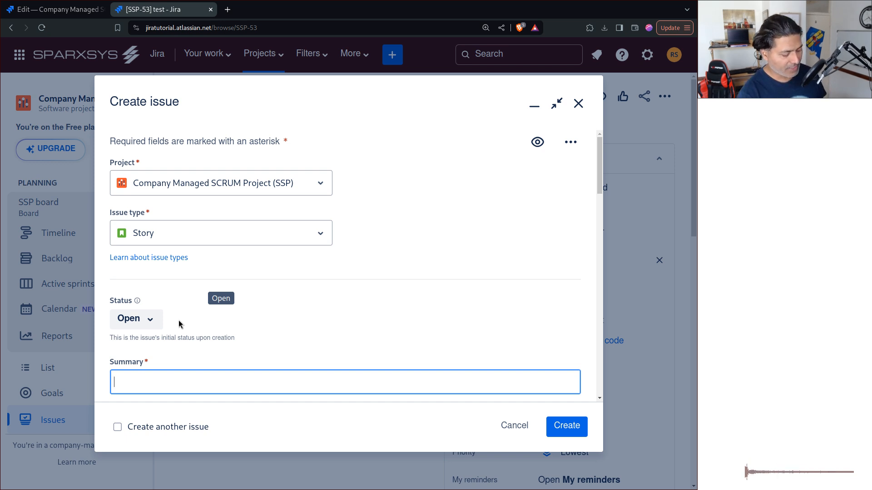
type("Story")
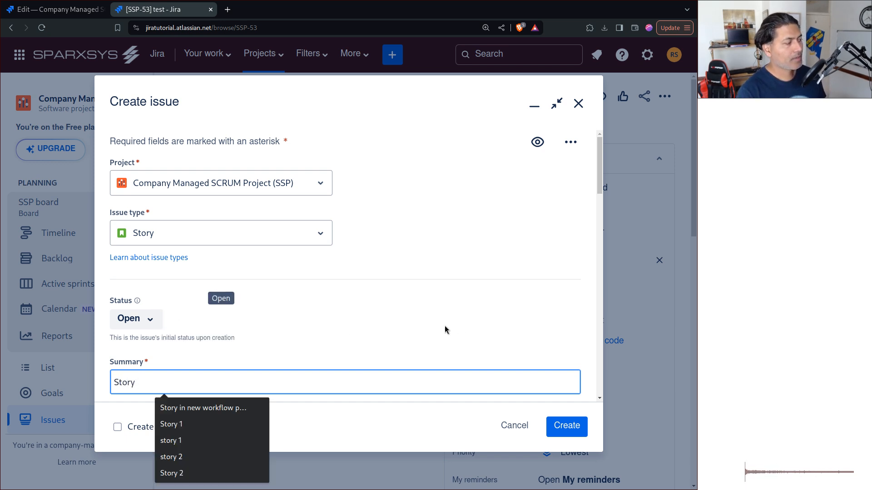
scroll(459, 331, "down", 8)
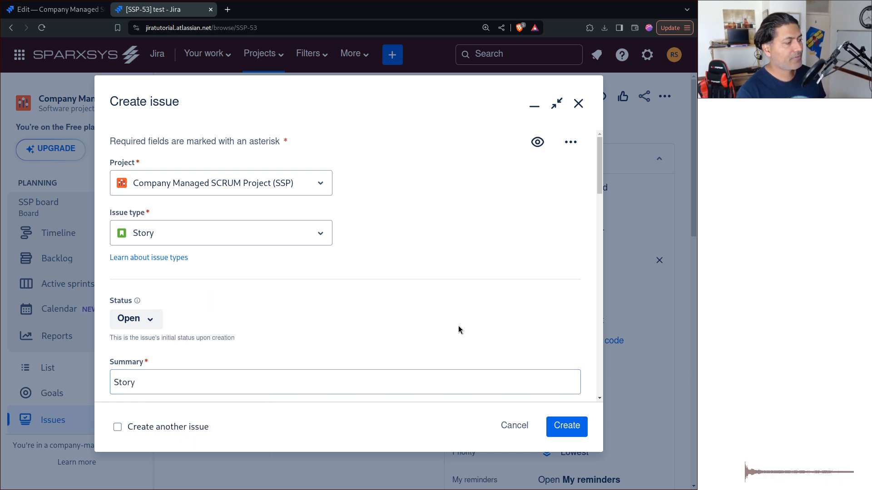
left_click(560, 429)
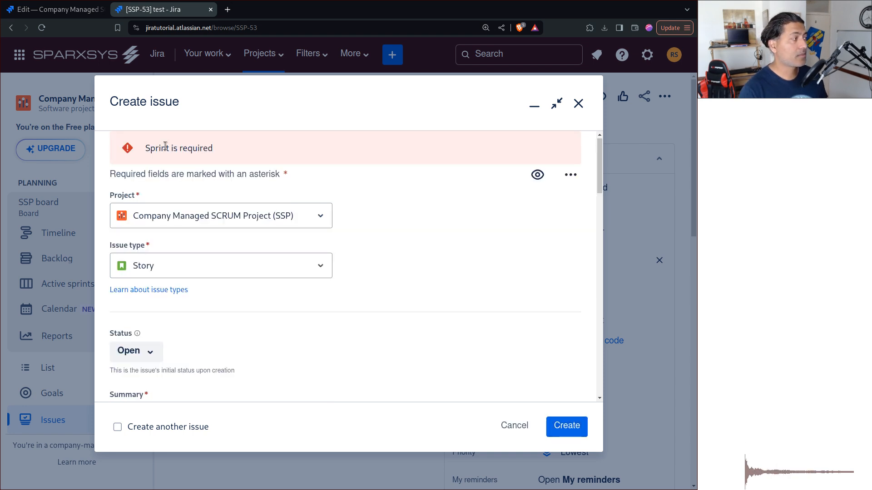
Assign the new issue to Sample Sprint 5, create it, and open the created issue.
scroll(349, 374, "down", 15)
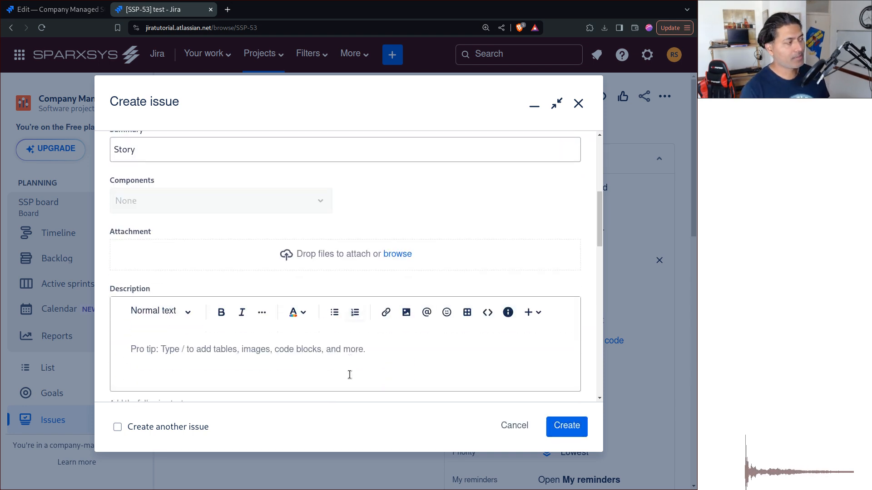
scroll(349, 374, "down", 5)
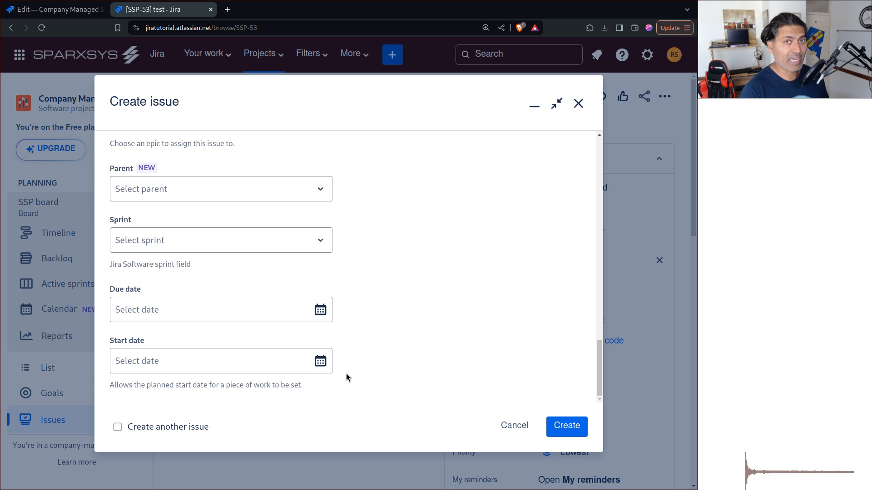
left_click(301, 242)
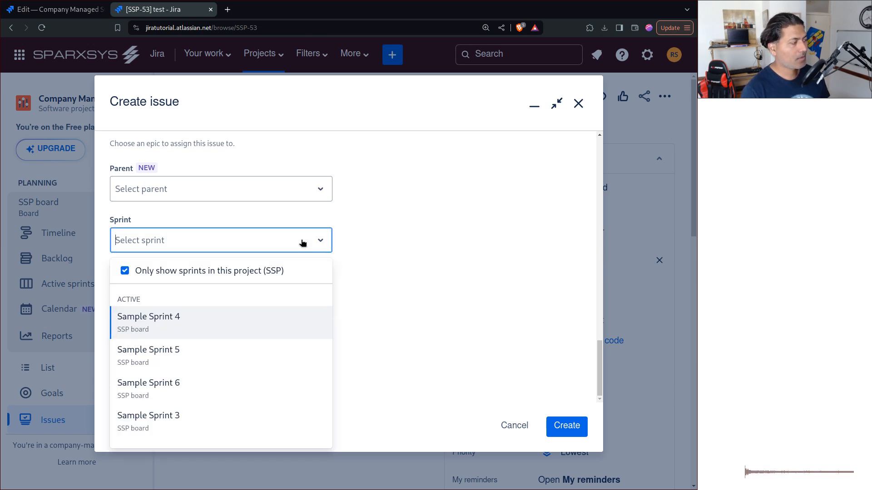
left_click(166, 354)
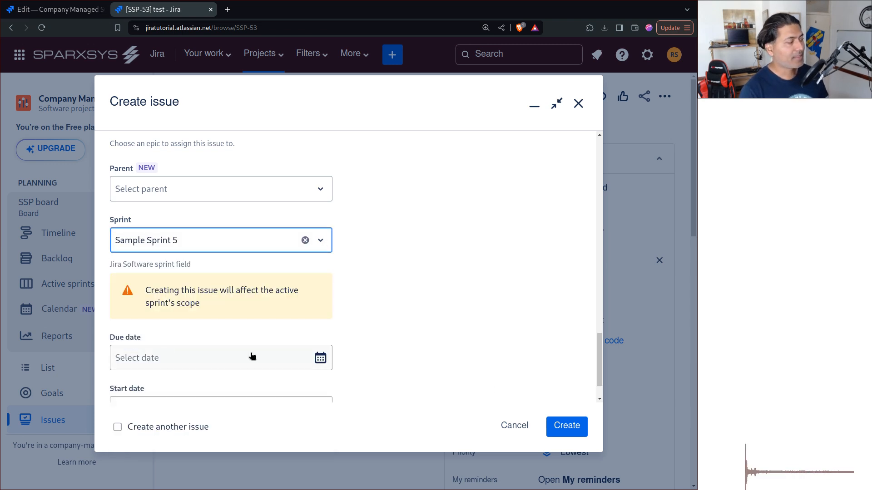
left_click(567, 425)
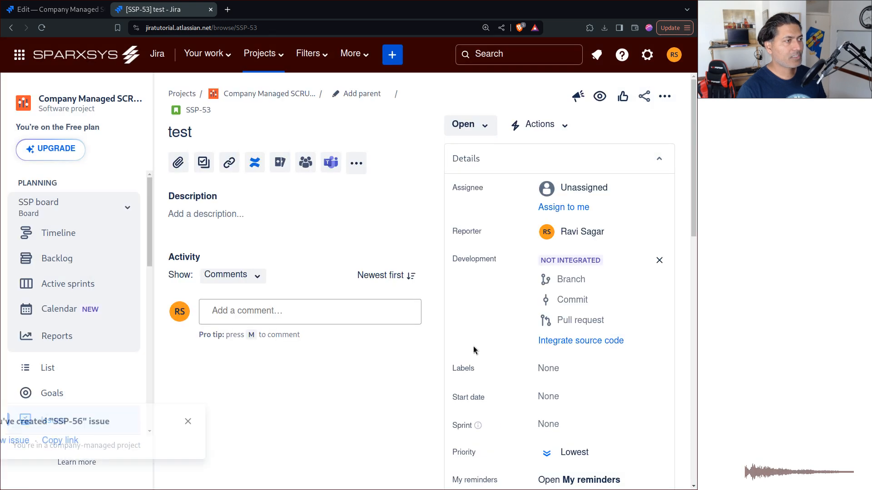
left_click(119, 440)
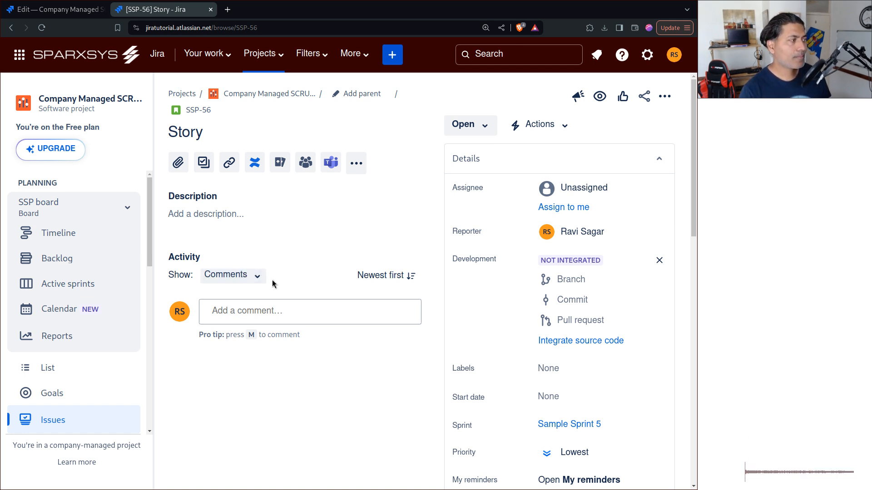
Add the description "sadfsdfsd" to the Story issue and save it.
left_click(665, 96)
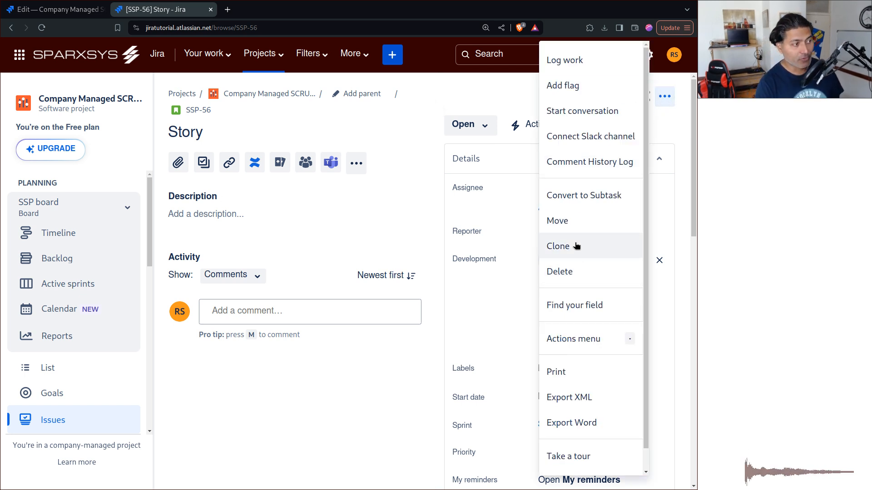
left_click(244, 214)
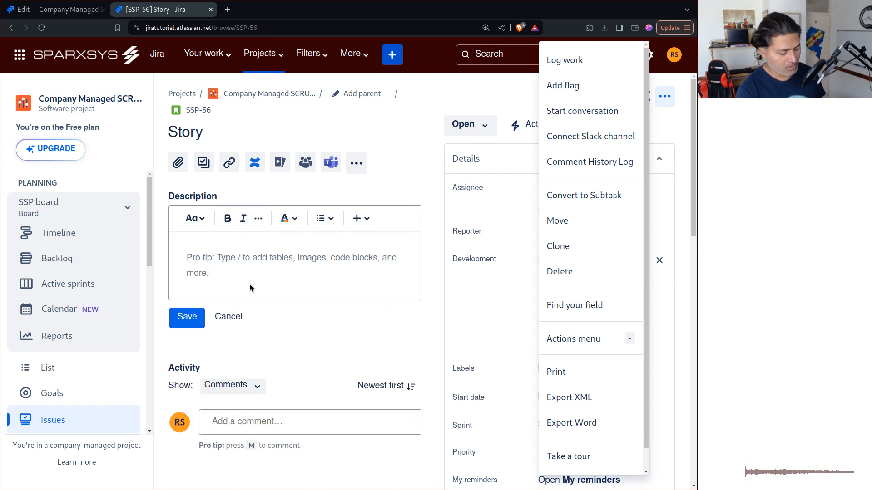
type("sadfsdfsd")
left_click(195, 316)
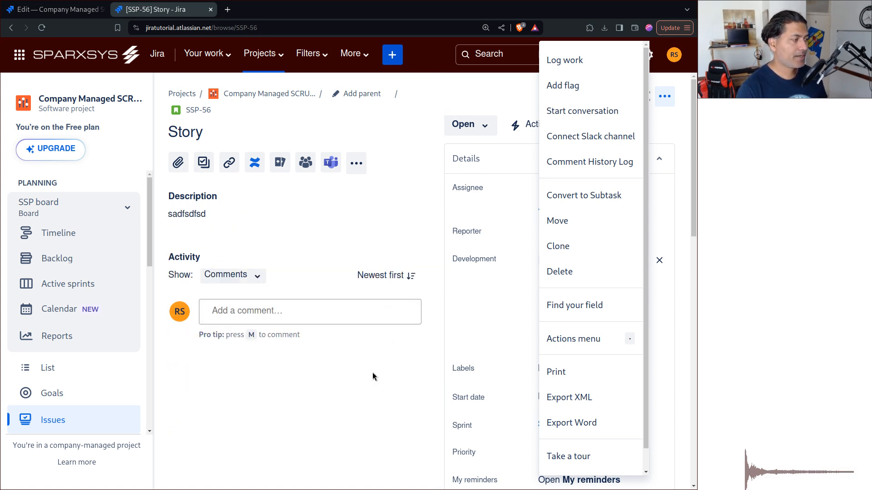
left_click(364, 408)
Add the labels login and admin to the Story issue.
left_click(586, 369)
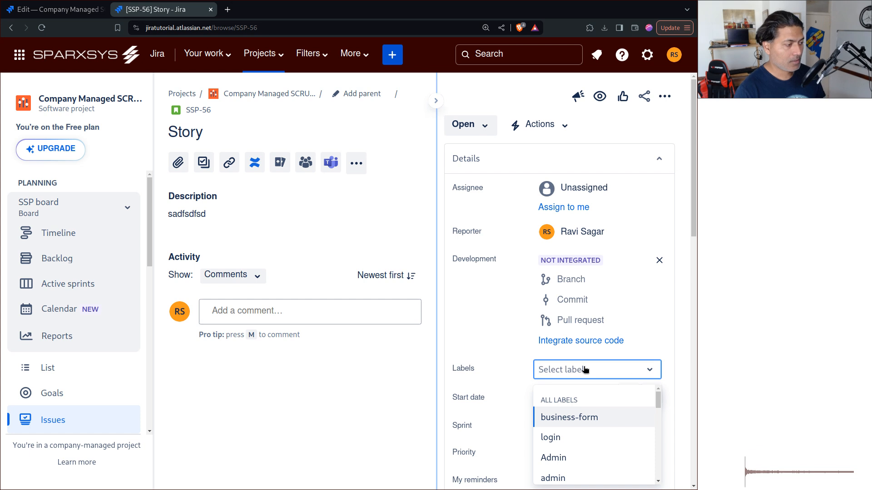
left_click(571, 443)
left_click(553, 457)
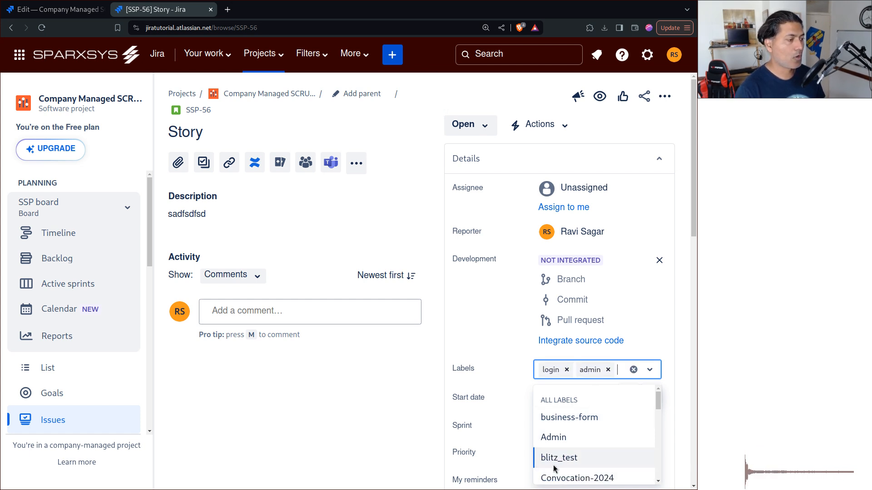
left_click(403, 432)
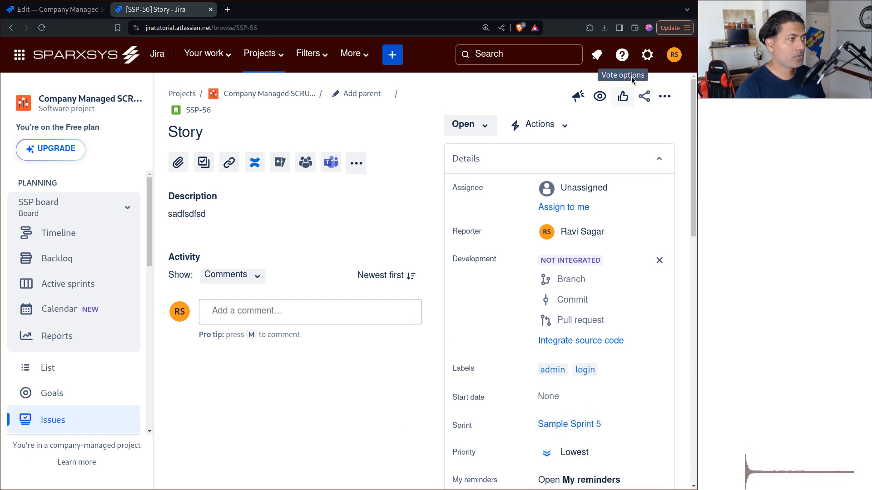
Try to clone the issue with the summary "CLONE - Story" without including its sprint value.
left_click(665, 96)
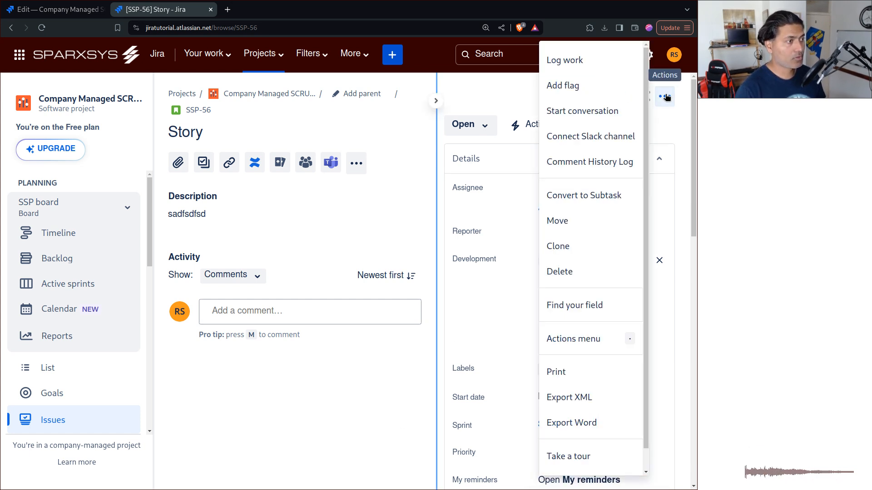
left_click(576, 246)
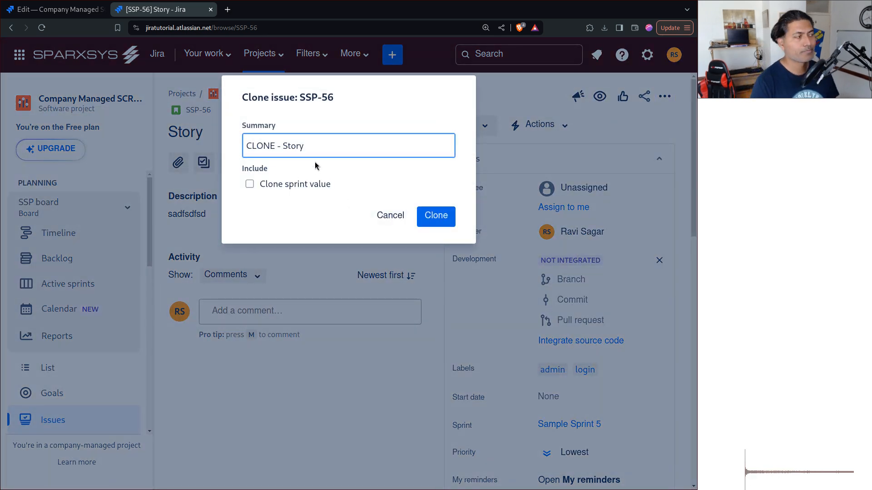
left_click(439, 218)
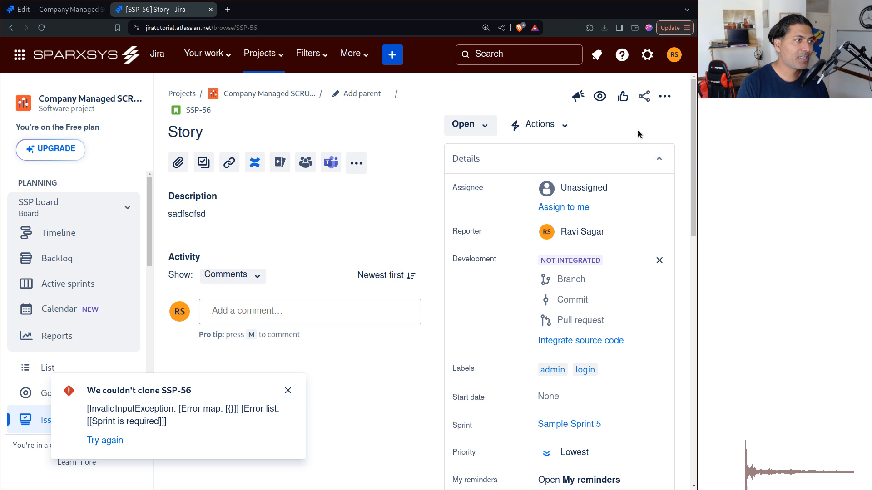
Clone the issue as "CLONE - Story" with the option to clone the sprint value enabled.
left_click(663, 97)
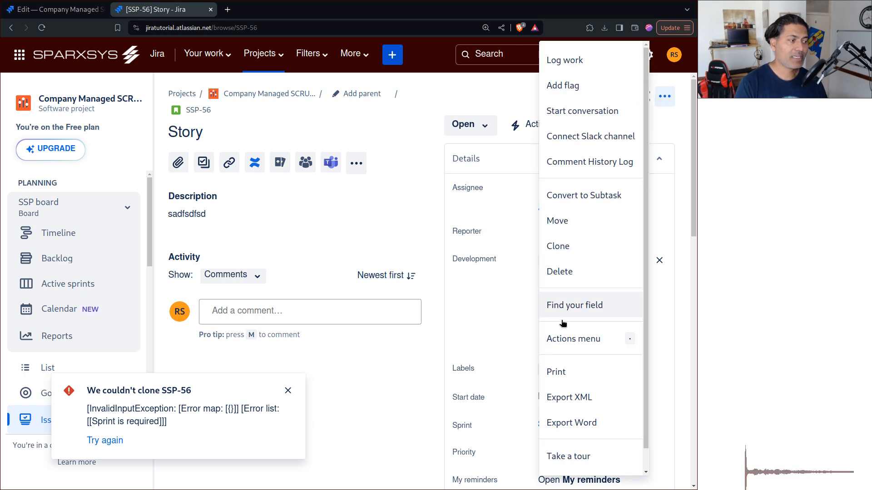
left_click(582, 245)
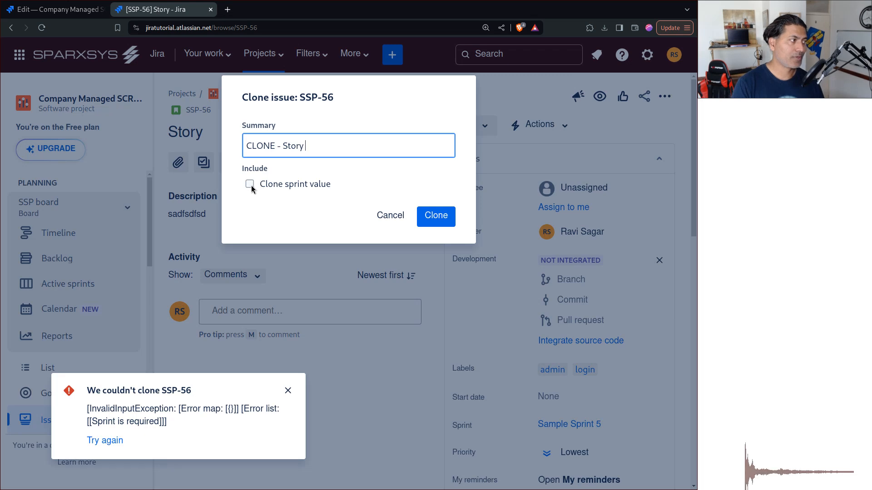
left_click(250, 184)
left_click(437, 213)
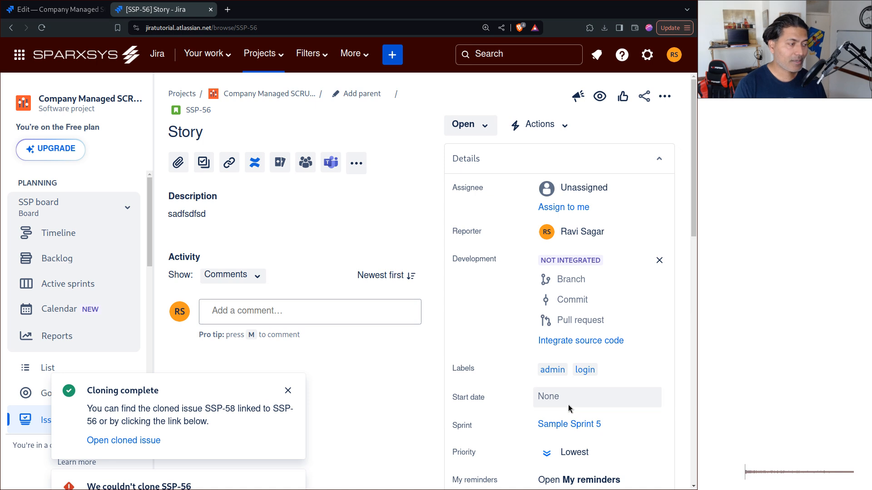
Clear the Sprint field of the original Story issue and dismiss the cloning notifications.
scroll(574, 280, "down", 3)
left_click(619, 264)
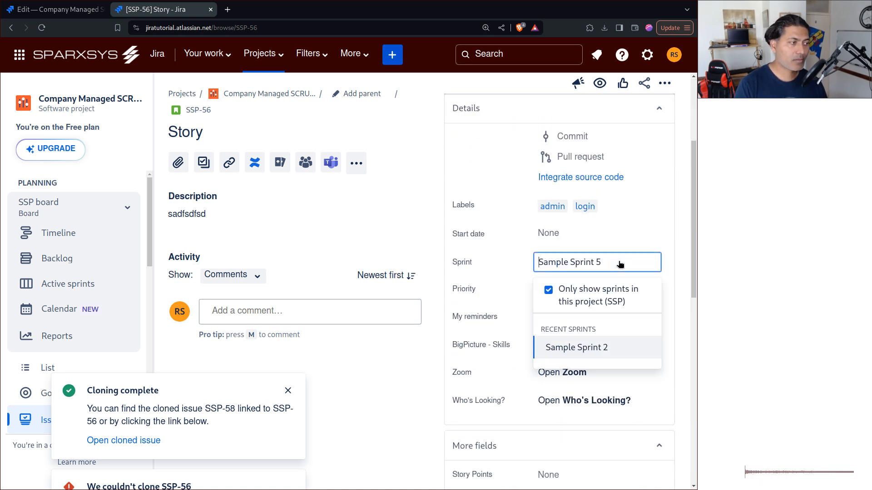
left_click(651, 266)
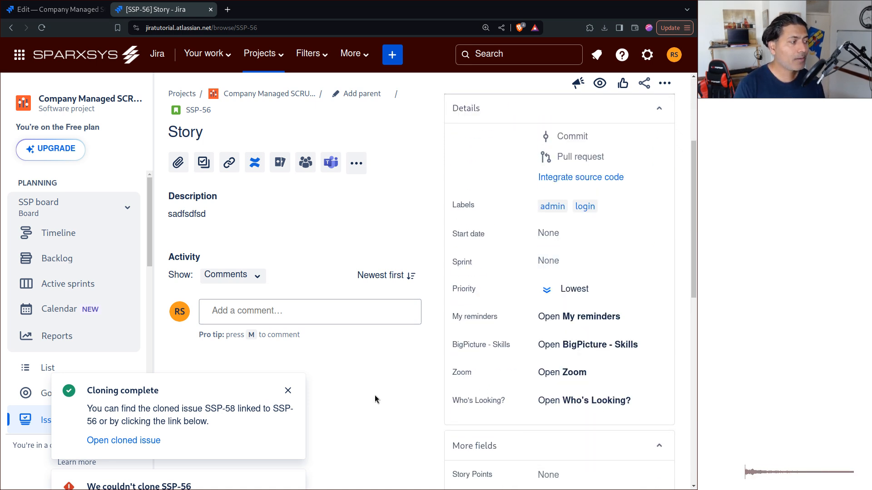
left_click(288, 393)
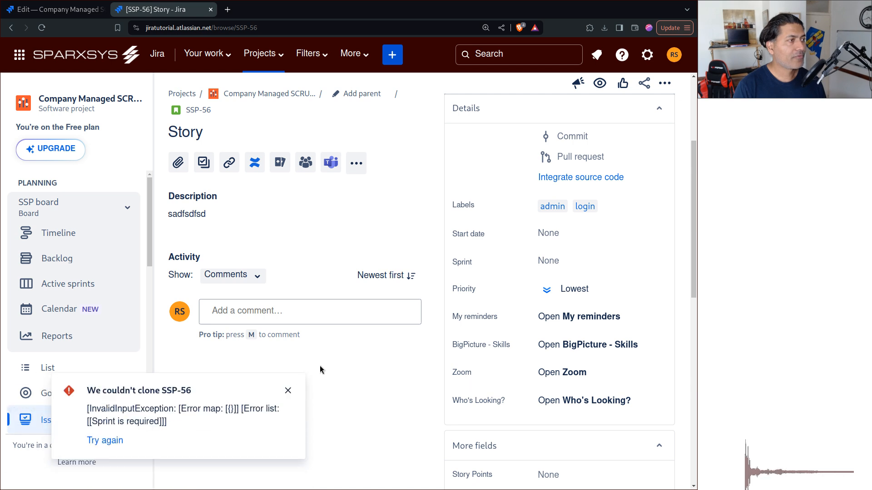
left_click(288, 391)
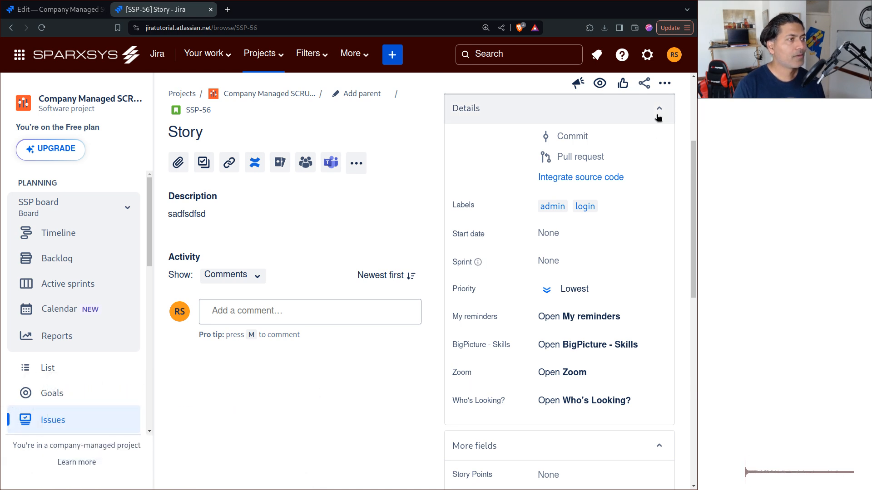
Try to clone the Story issue as "CLONE - Story" while its Sprint field is empty.
left_click(664, 83)
left_click(582, 252)
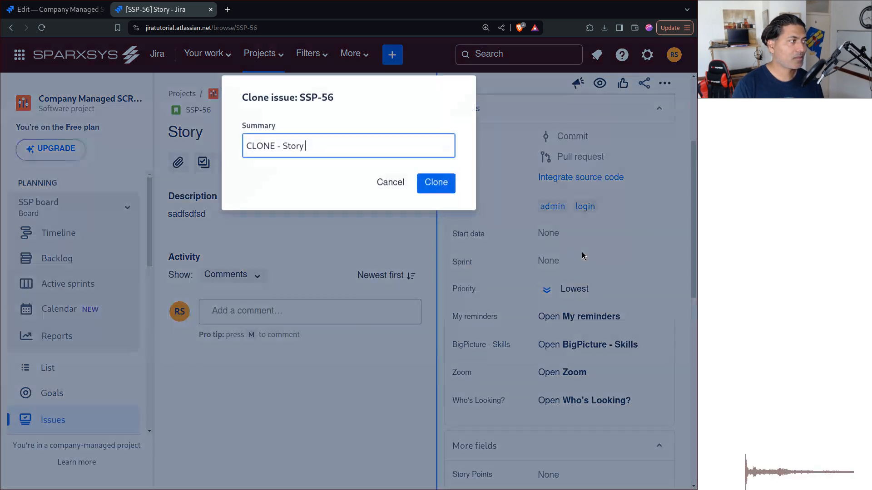
left_click(434, 186)
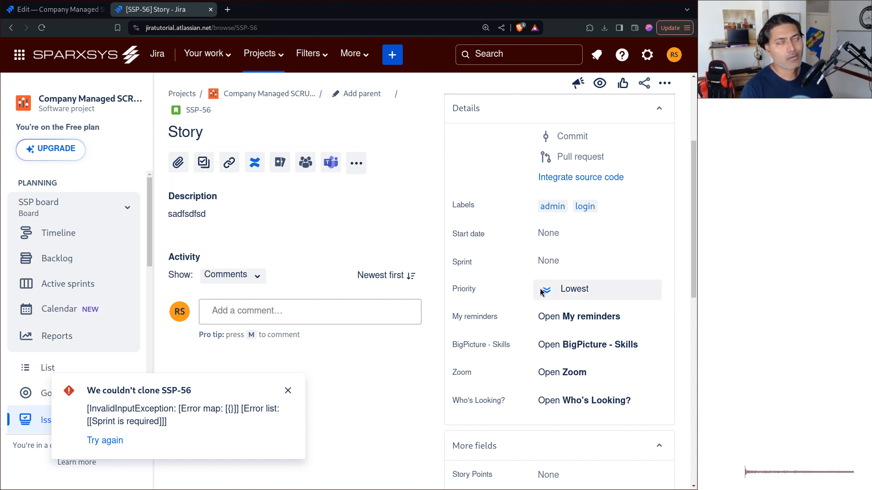
Dismiss the cloning error and set the original issue's sprint to Sample Sprint 4.
left_click(287, 391)
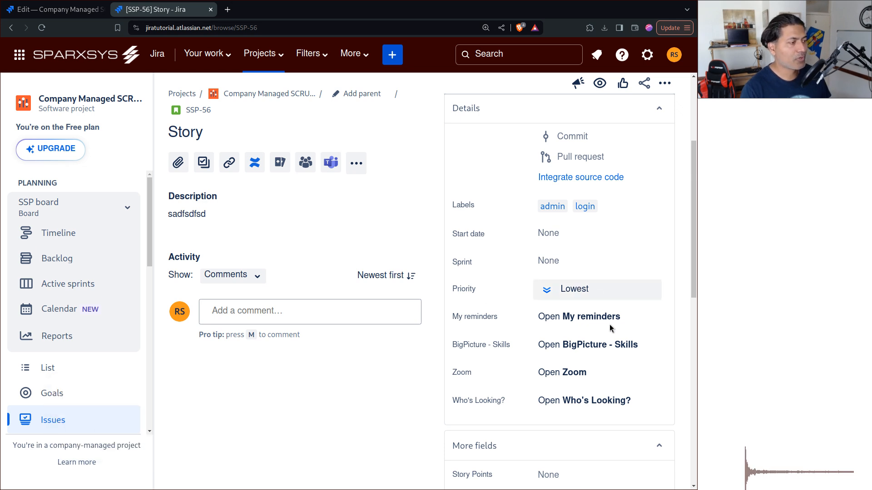
left_click(574, 262)
left_click(578, 375)
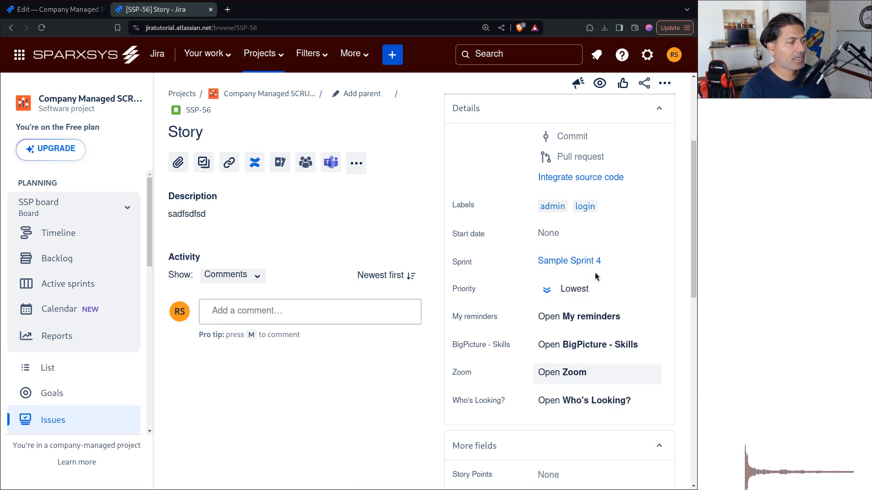
Clone the issue again with its sprint value included, and open the cloned issue in a new browser tab.
left_click(664, 83)
left_click(558, 246)
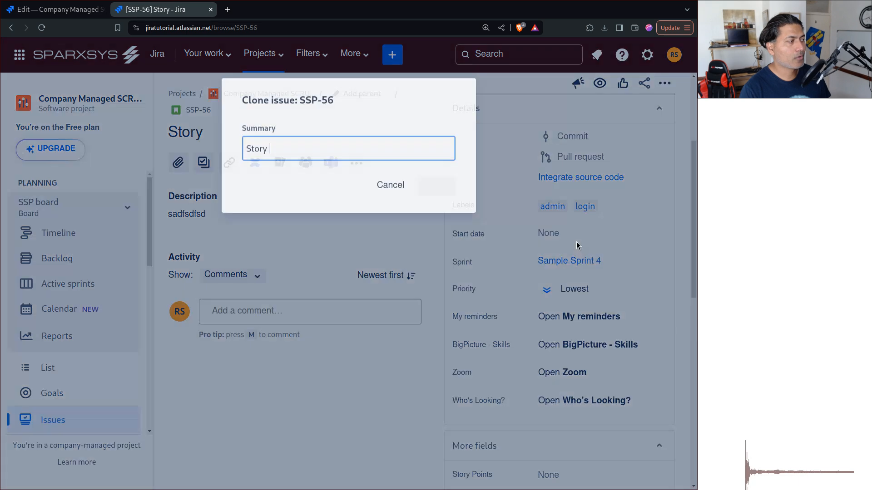
left_click(298, 185)
left_click(436, 217)
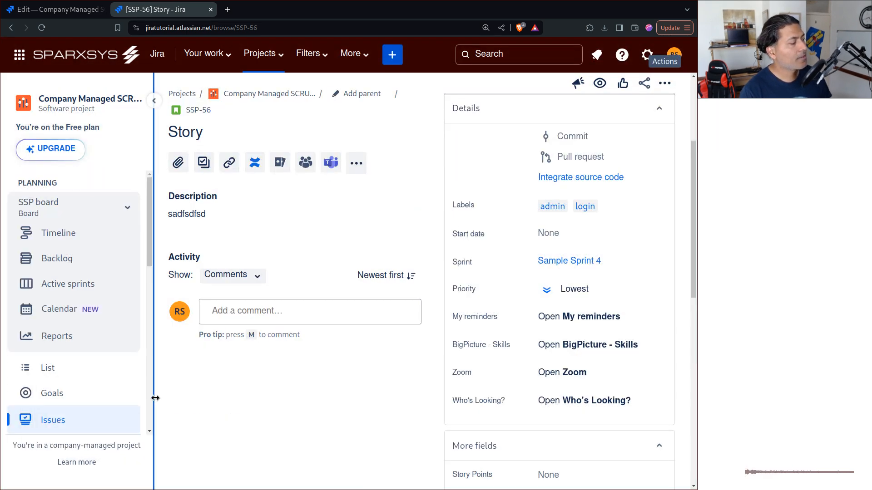
left_click(129, 443)
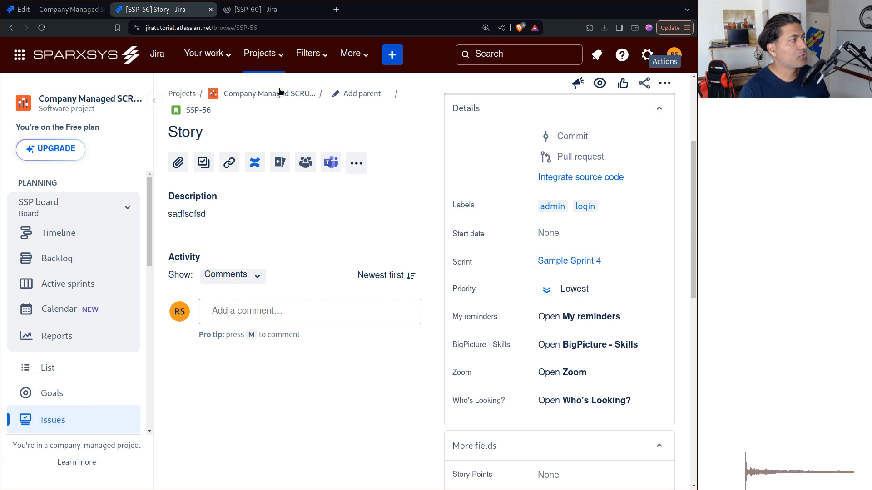
left_click(266, 9)
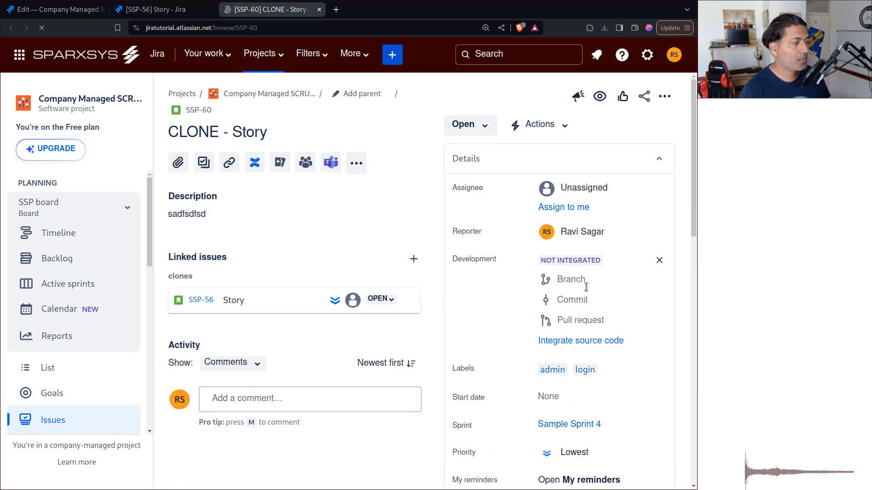
Switch to the workflow designer page, reload it and close its browser tab.
left_click(65, 9)
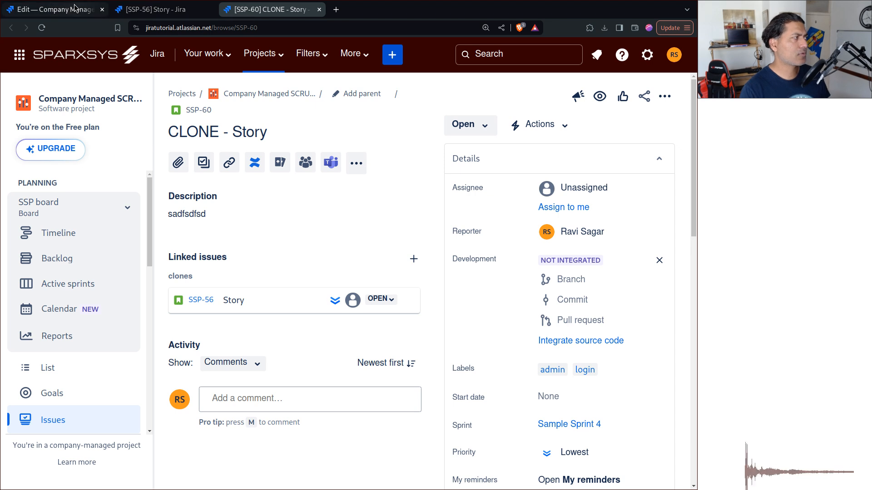
left_click(437, 282)
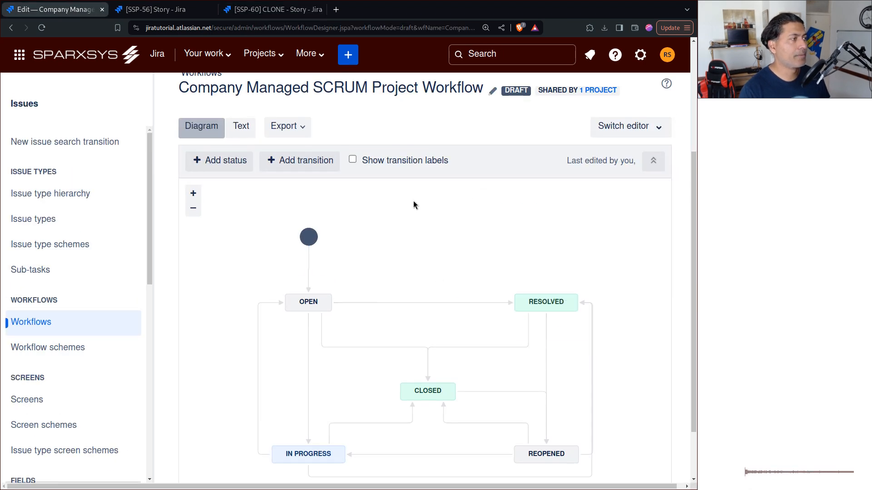
left_click(47, 29)
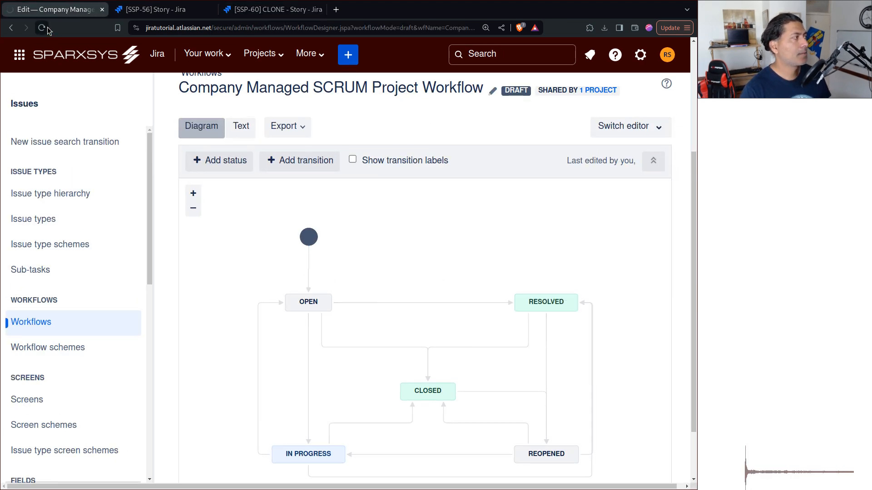
left_click(102, 9)
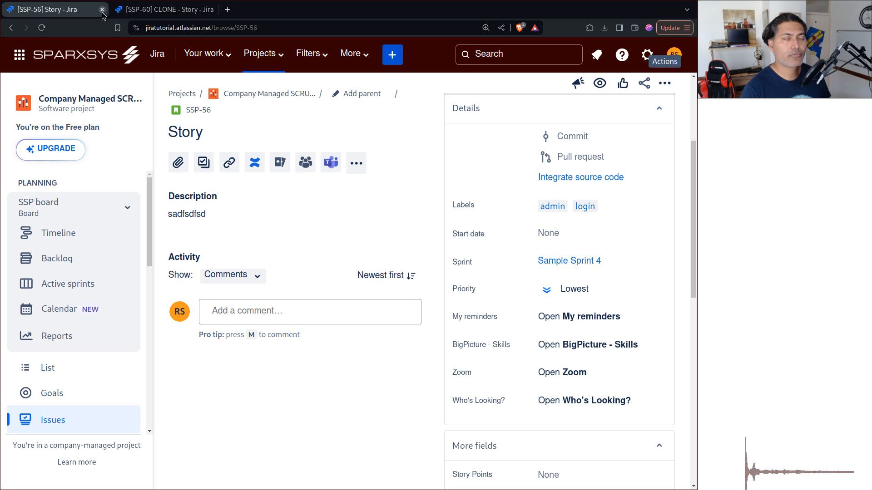
Check the Create issue form for the Fix versions field and its available options, leaving the form without creating an issue.
left_click(392, 55)
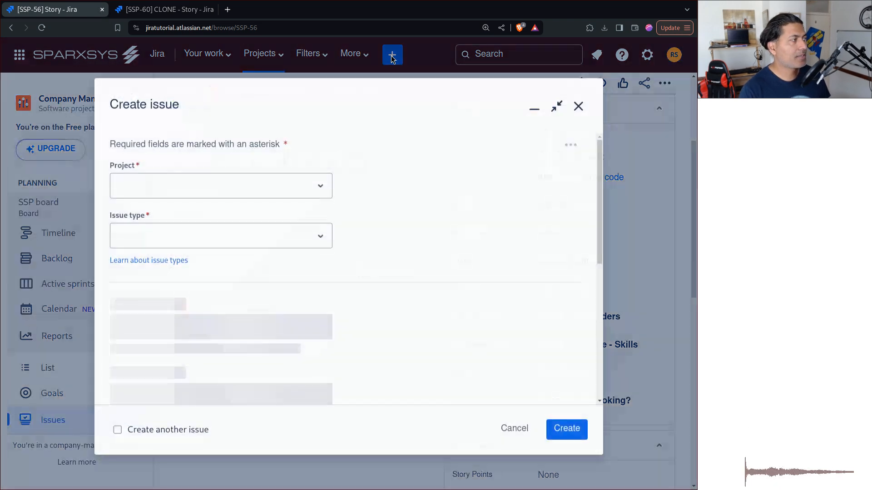
scroll(392, 360, "down", 3)
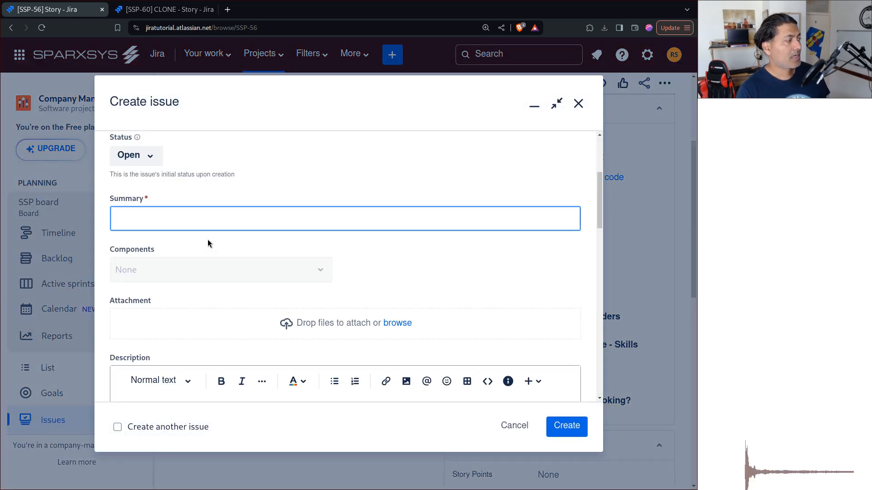
scroll(324, 312, "down", 10)
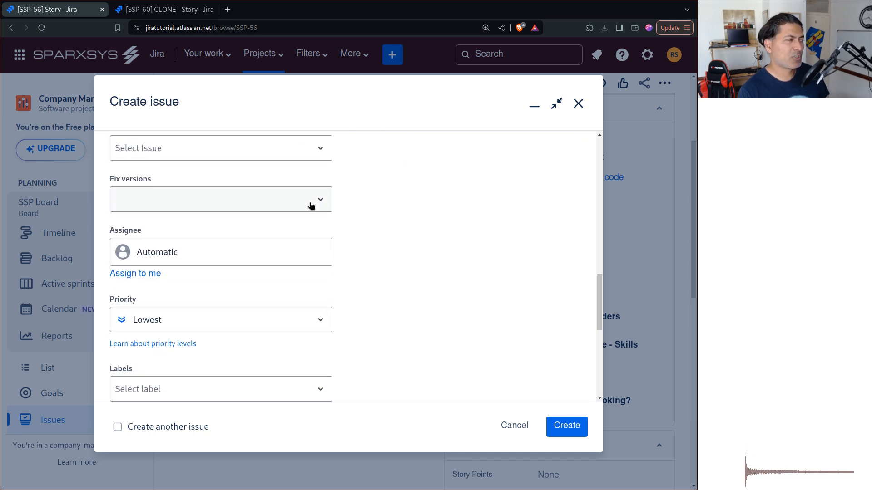
left_click(312, 202)
left_click(540, 307)
left_click(525, 427)
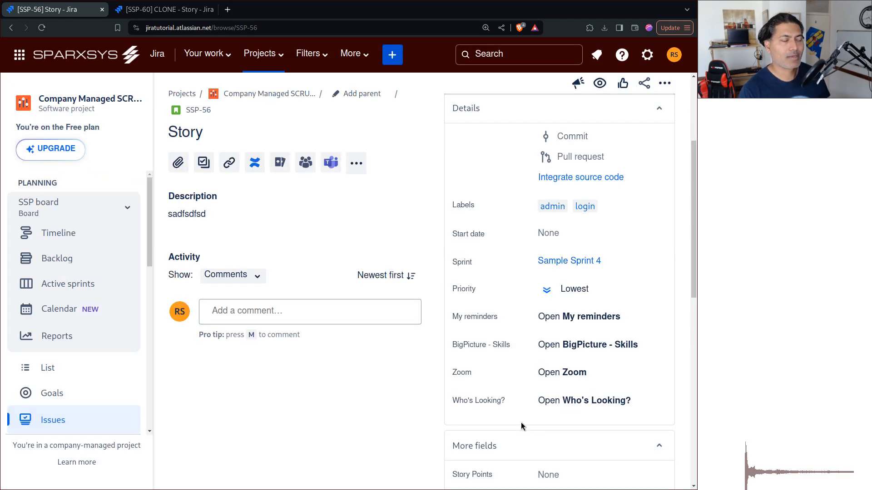
Open the Workflows page in the project settings of Company Managed SCRUM Project.
scroll(71, 363, "down", 5)
scroll(73, 356, "down", 5)
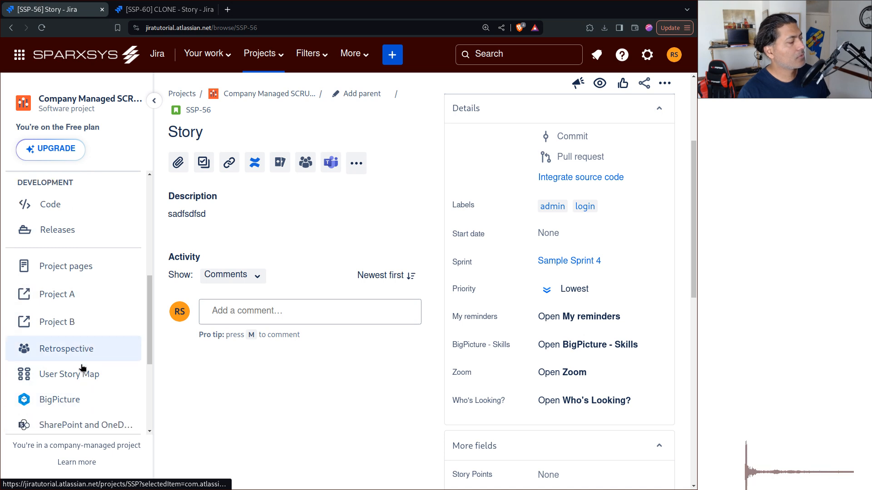
left_click(69, 415)
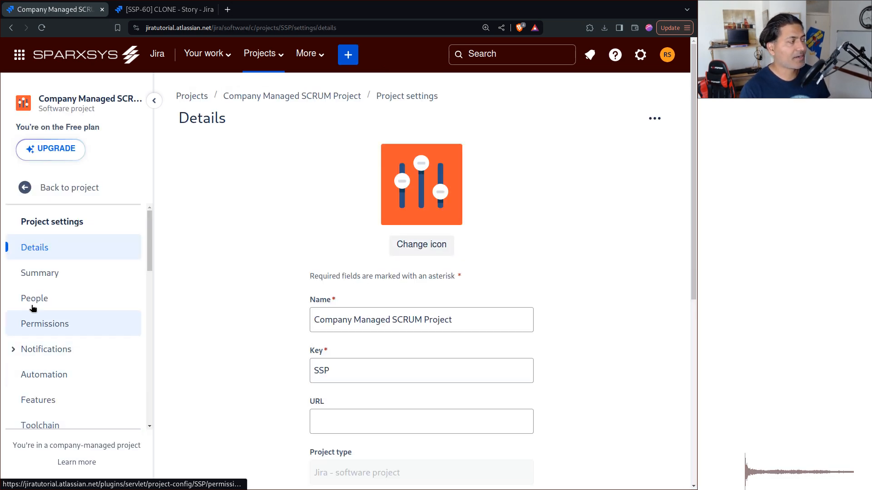
scroll(71, 333, "down", 2)
scroll(55, 329, "down", 1)
scroll(64, 349, "up", 2)
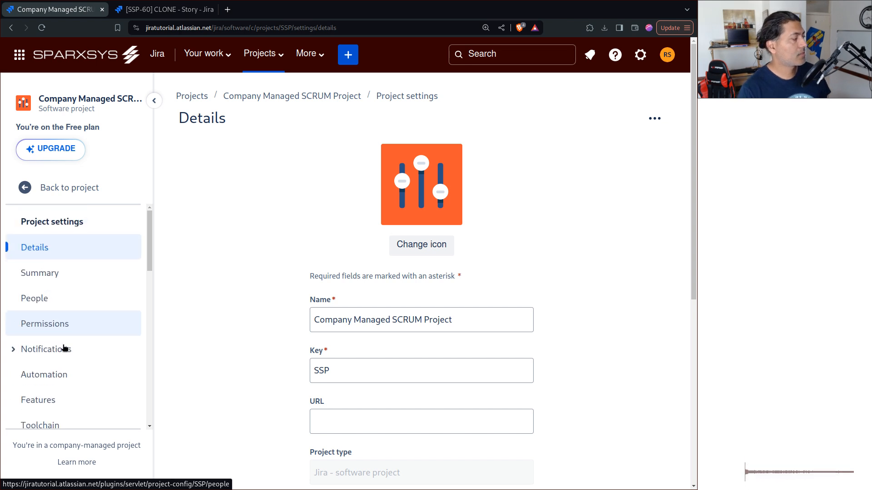
scroll(61, 359, "down", 3)
left_click(58, 298)
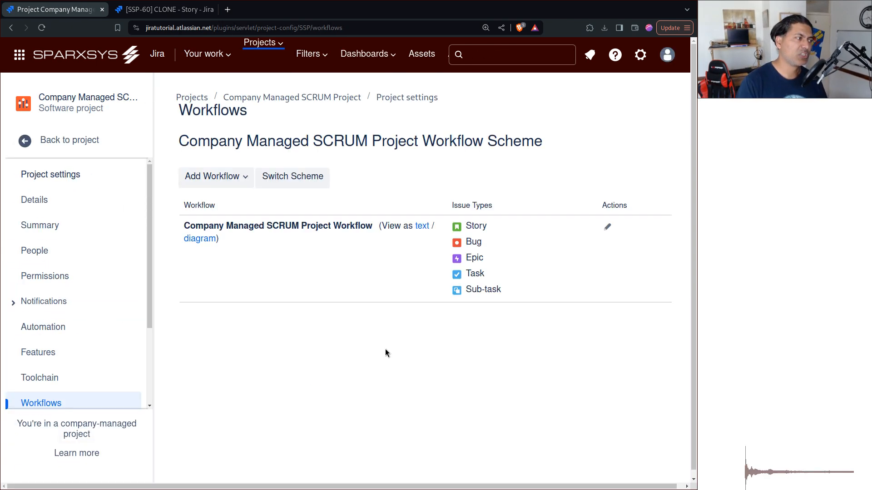
Edit the project's workflow draft and open the Sprint field-required validator of the Create Issue transition for editing.
left_click(608, 228)
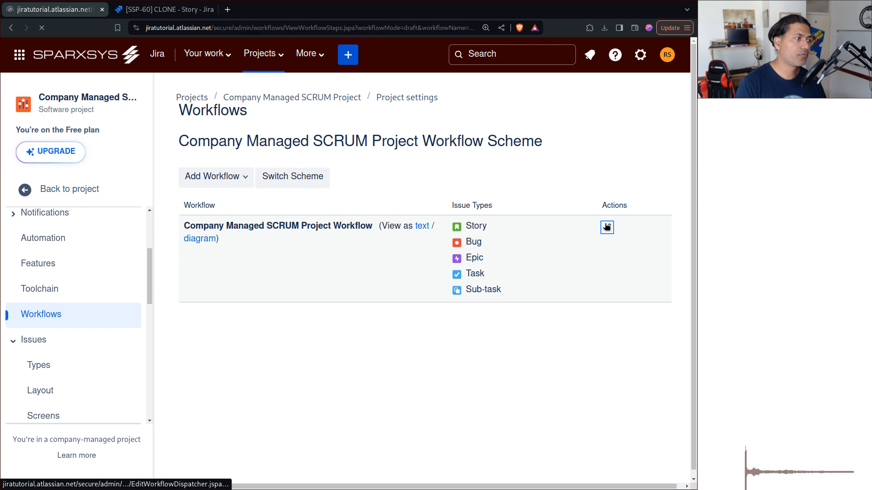
scroll(306, 290, "up", 8)
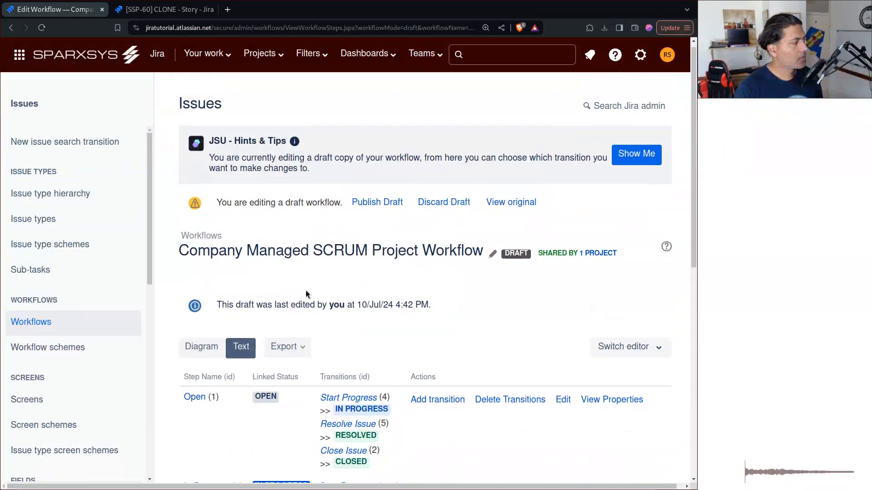
left_click(198, 408)
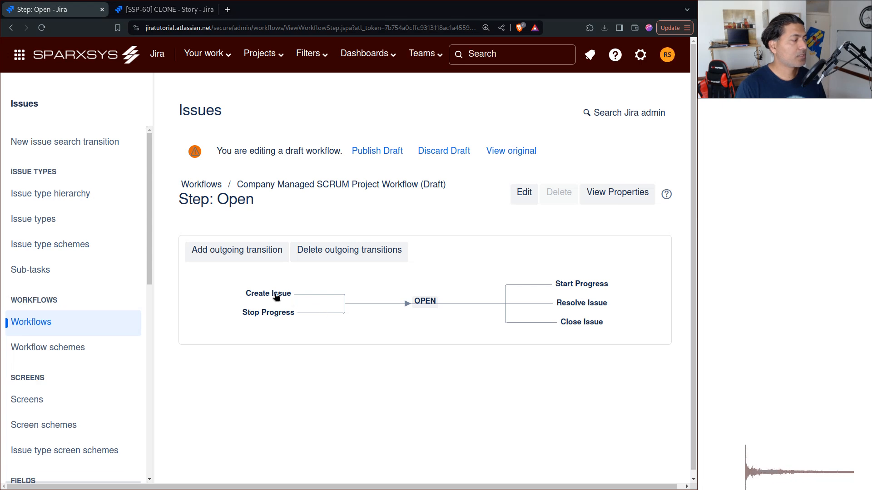
left_click(275, 296)
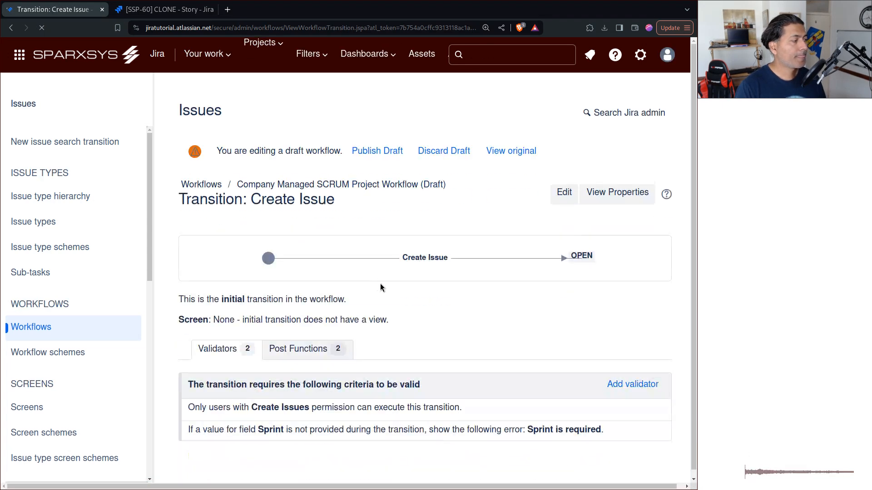
scroll(636, 462, "down", 1)
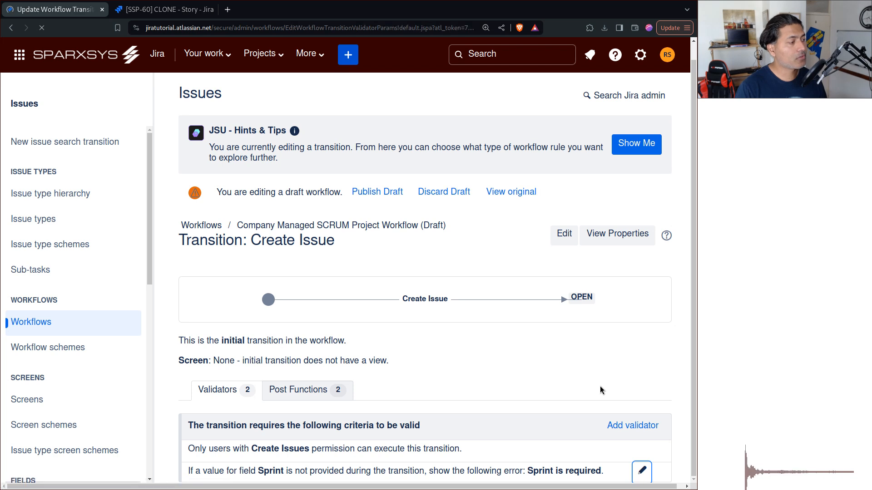
Add Fix versions to the fields required by the Create Issue transition's validator.
left_click(341, 207)
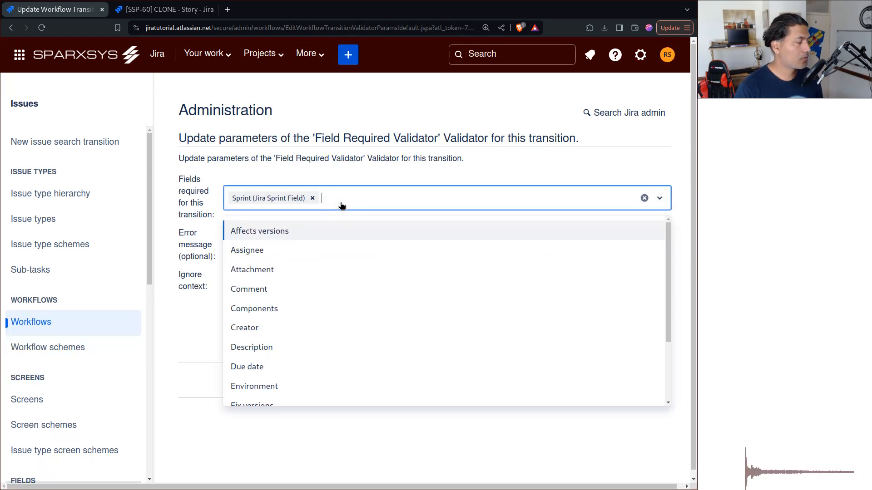
type("fix")
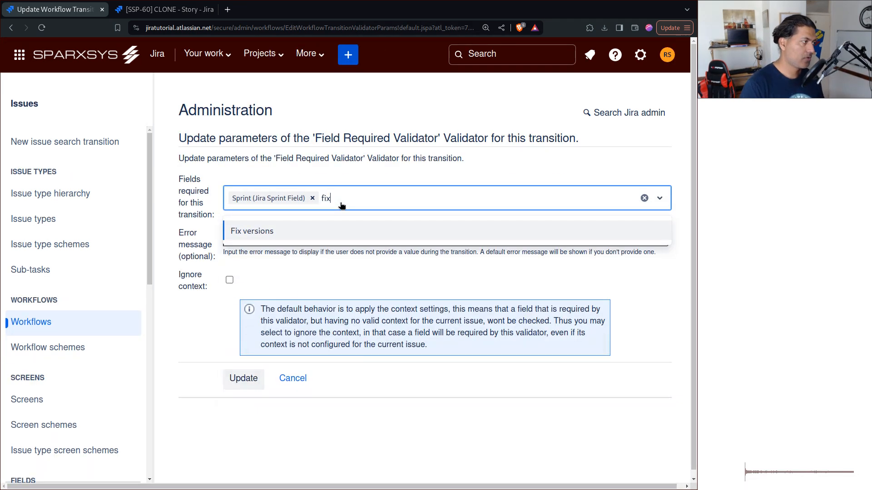
key("Return")
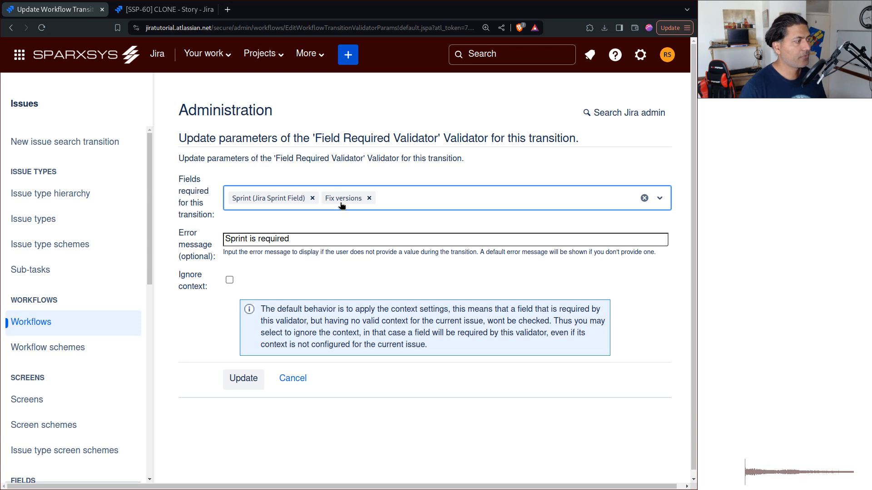
Set the validator's error message to "Sprint and Fix versions are required" and save the validator.
left_click(249, 240)
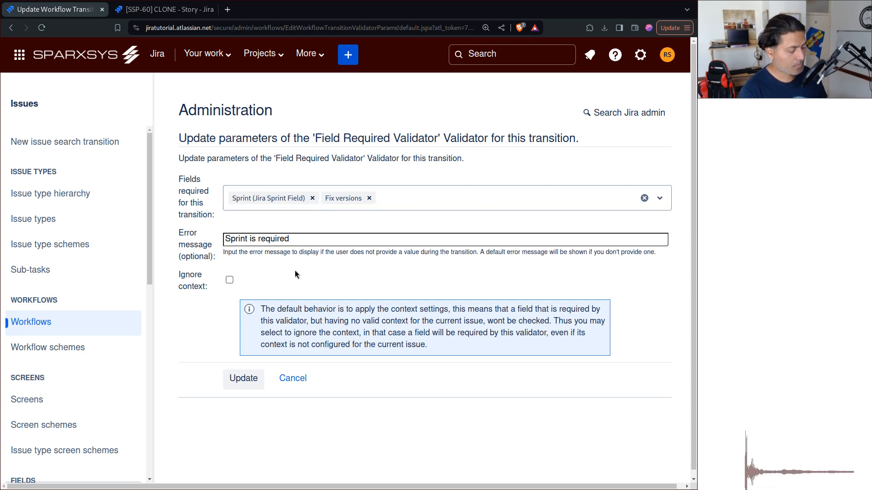
type("and Fix vers")
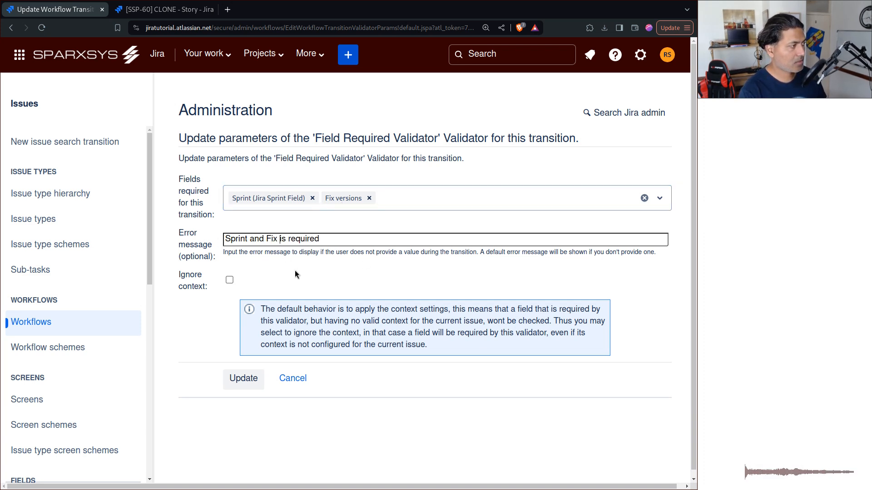
type("ions are")
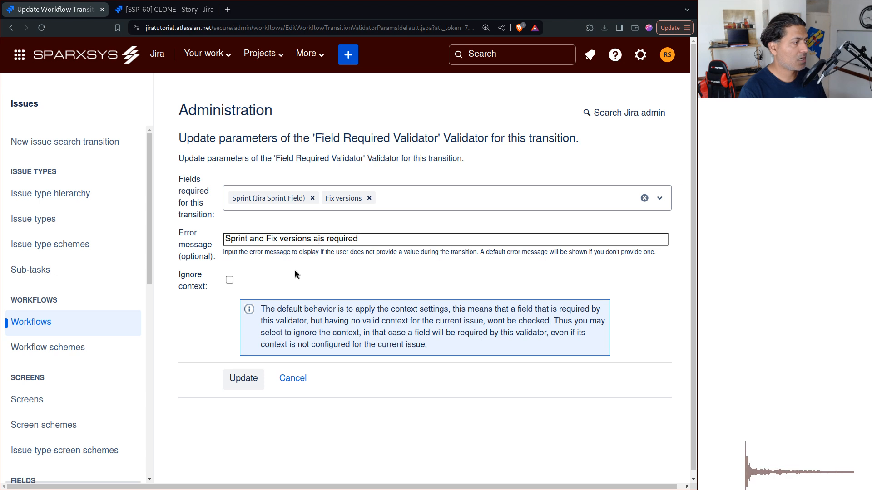
key("Delete")
key("Delete")
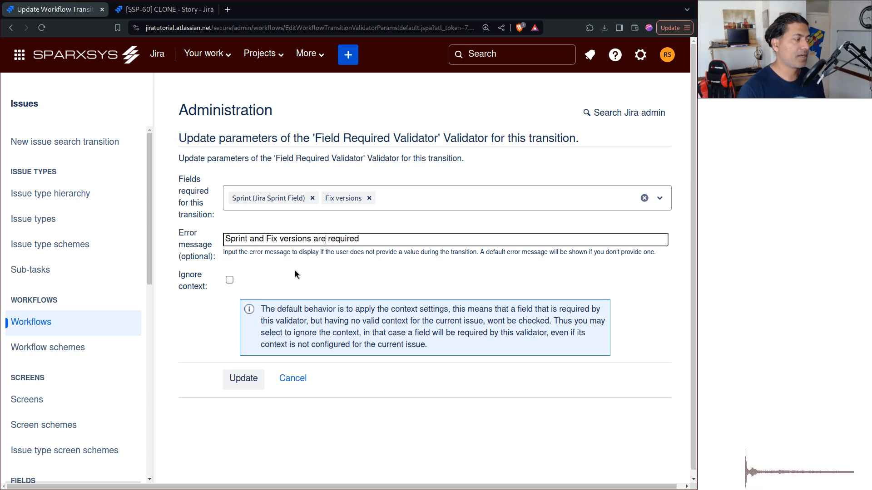
left_click(234, 381)
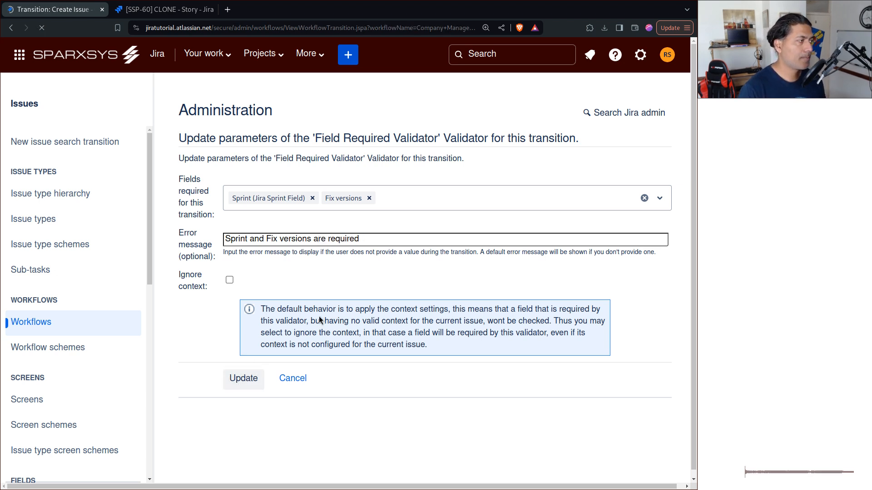
Publish the draft workflow without saving a backup copy.
left_click(384, 154)
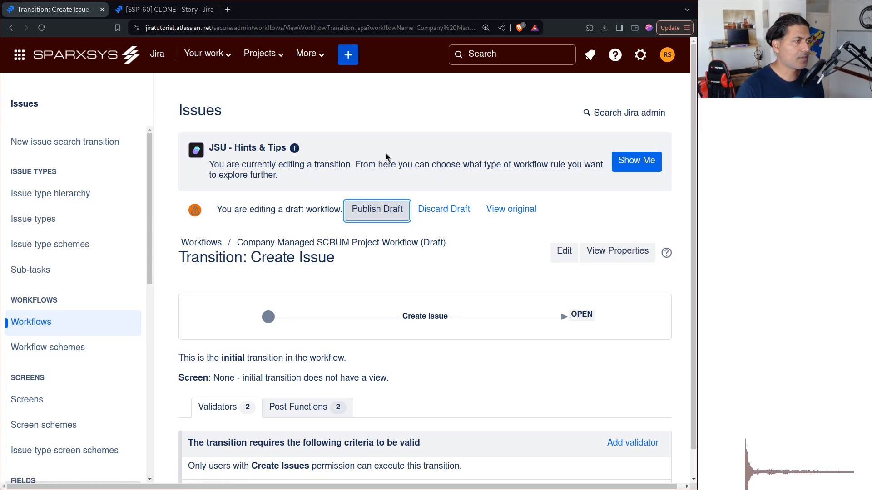
left_click(377, 211)
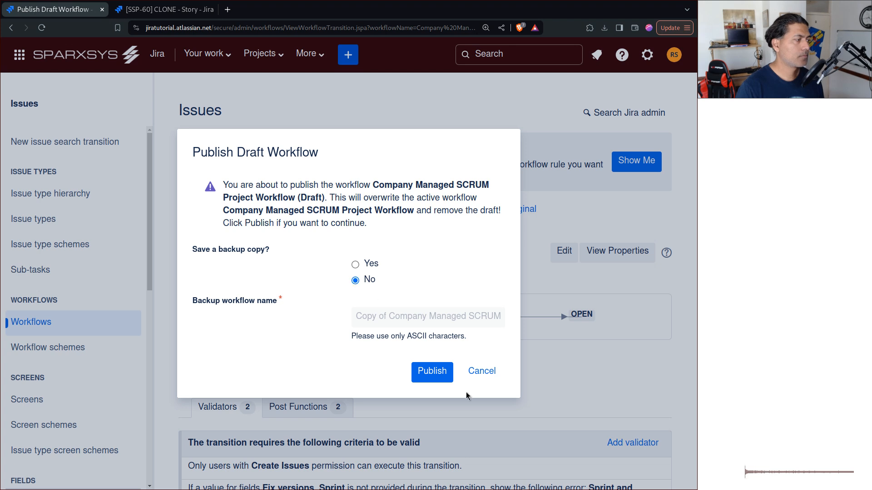
left_click(433, 372)
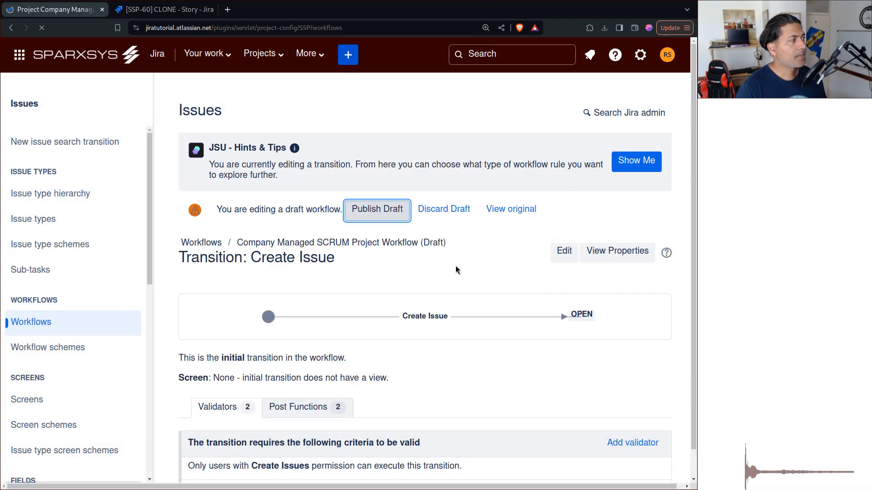
From the cloned issue's page, try to create a Story with the summary "test2" while Sprint and Fix versions are empty.
key("ctrl+Tab")
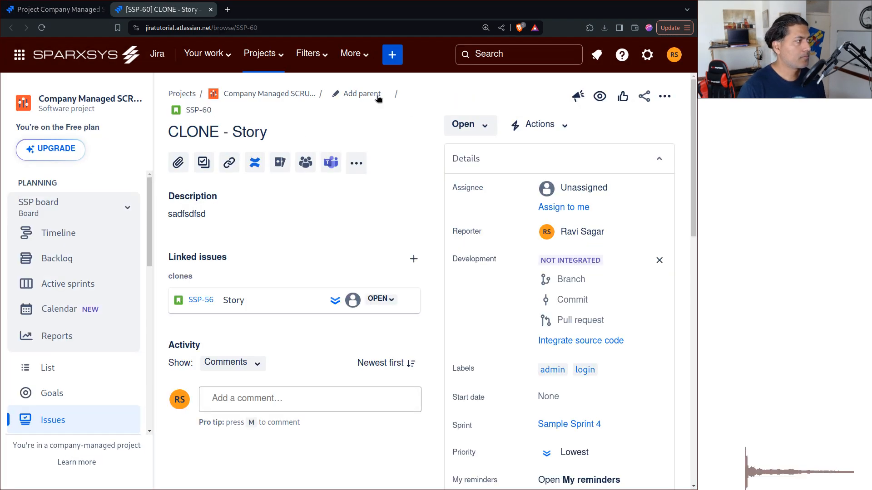
left_click(392, 55)
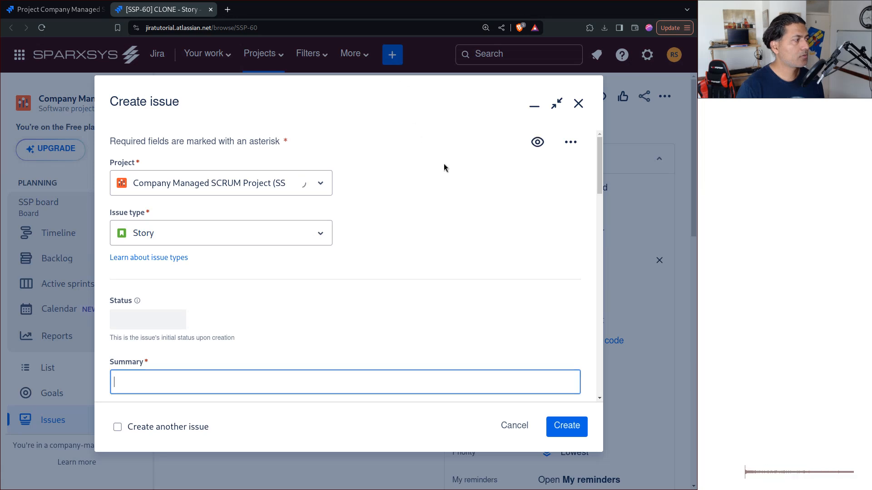
type("te")
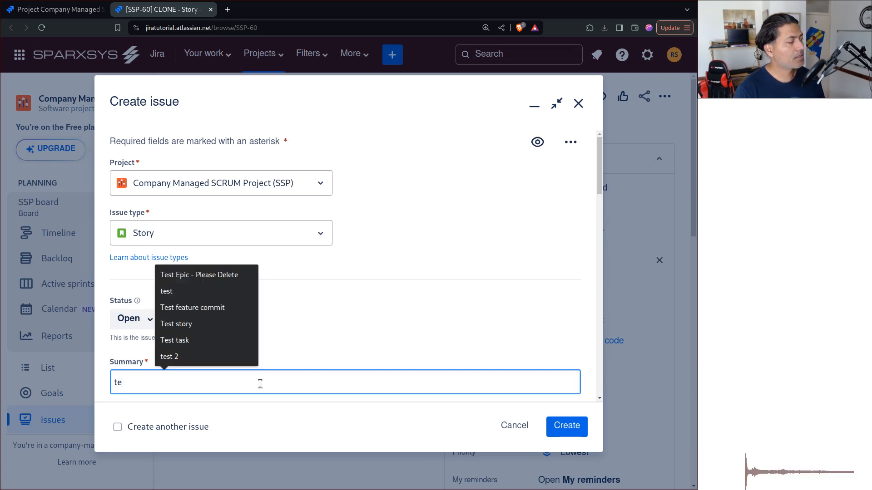
type("st2")
left_click(563, 427)
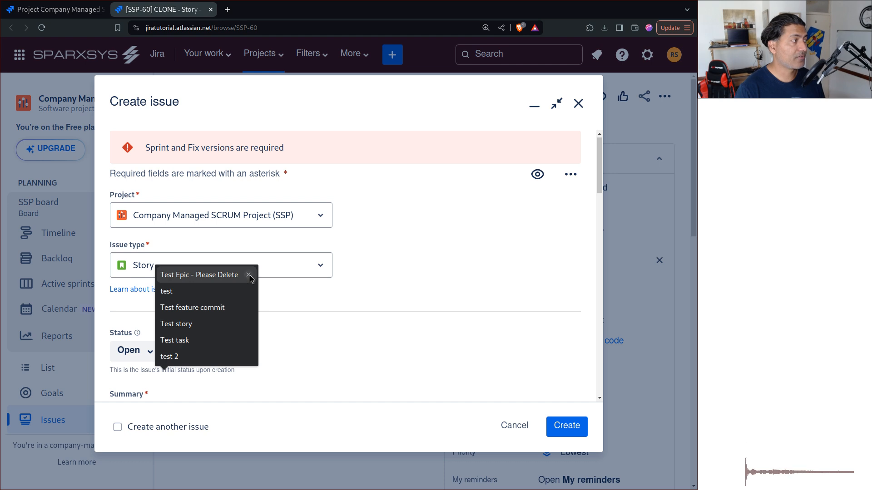
Set the Sprint field of the new Story to Sample Sprint 4.
scroll(494, 290, "down", 10)
scroll(496, 294, "down", 8)
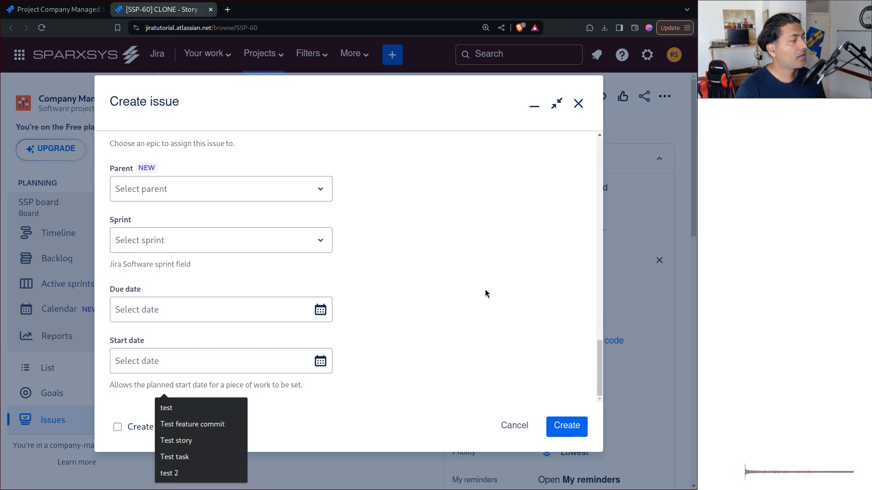
left_click(315, 241)
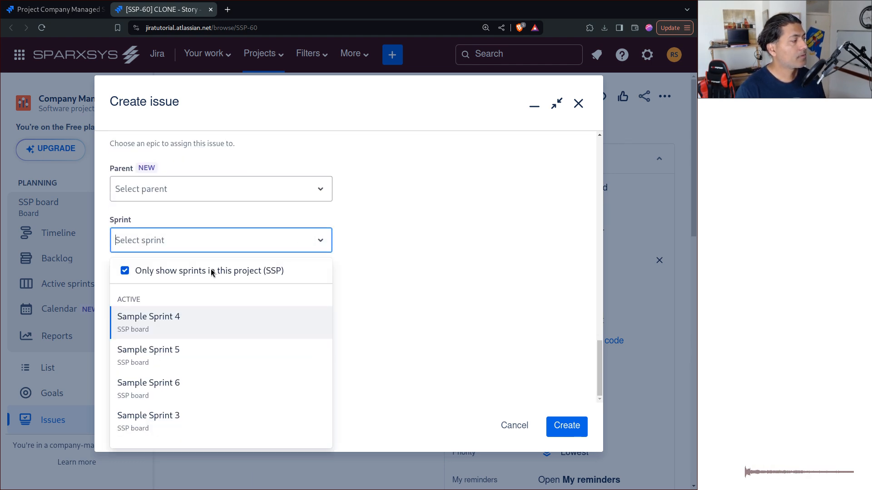
left_click(180, 325)
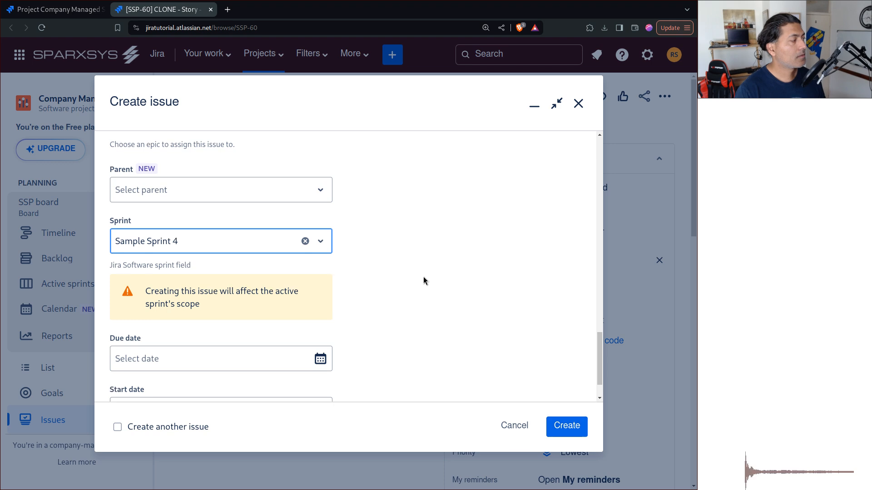
Set the new Story's Fix versions to Version 2.0 and create the issue.
scroll(423, 280, "up", 3)
scroll(400, 325, "up", 2)
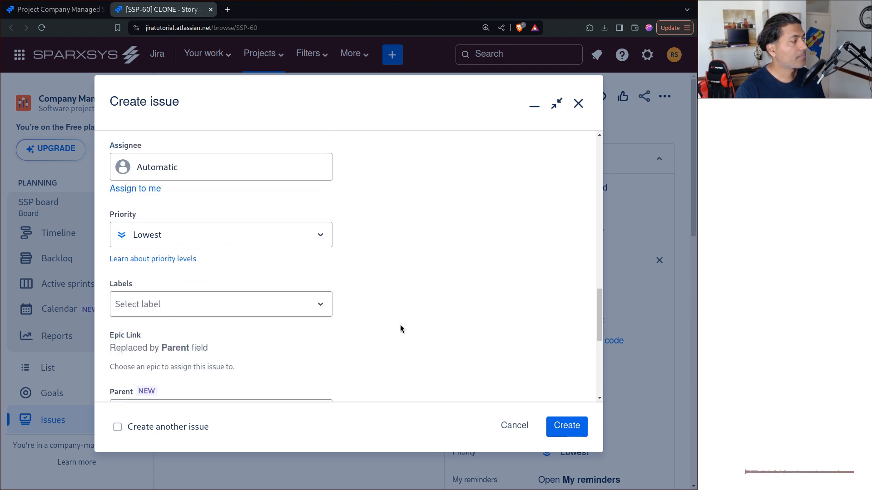
scroll(401, 324, "down", 5)
scroll(403, 323, "down", 3)
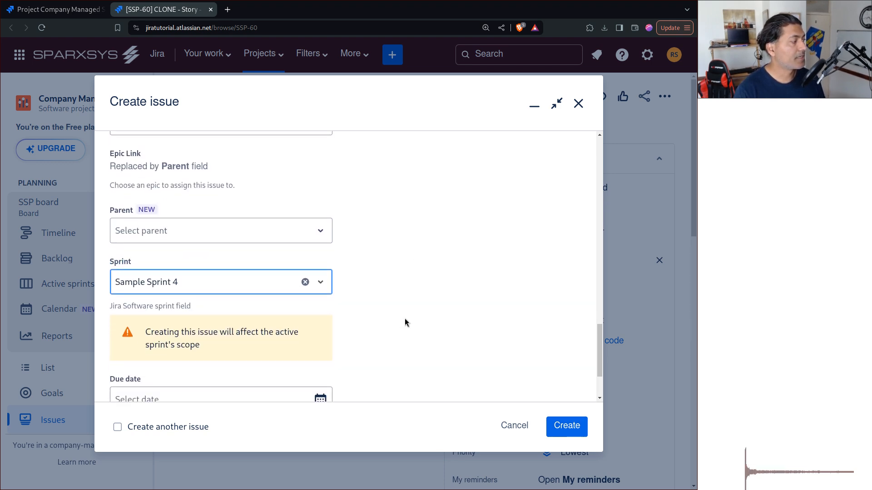
scroll(383, 327, "up", 3)
scroll(384, 331, "up", 5)
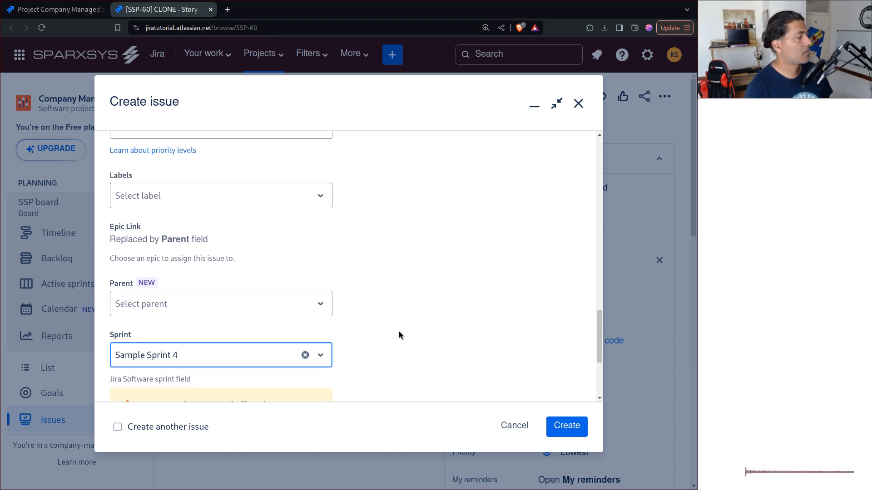
left_click(288, 280)
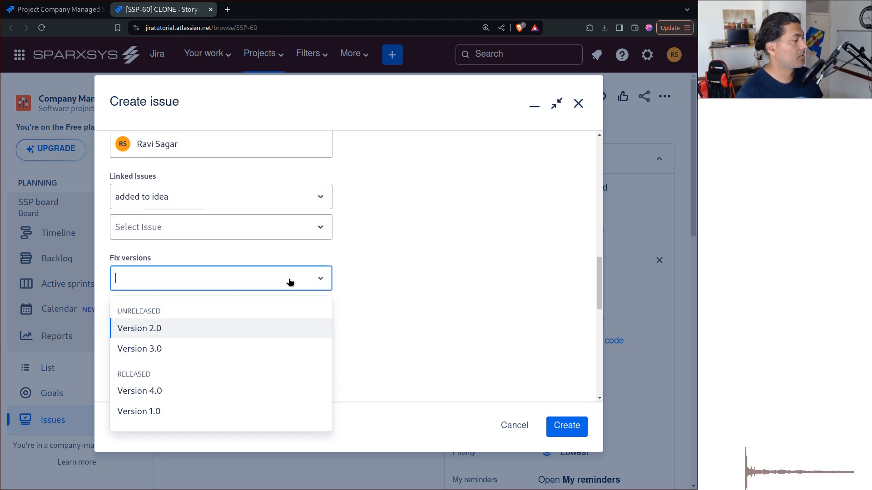
left_click(219, 330)
left_click(578, 430)
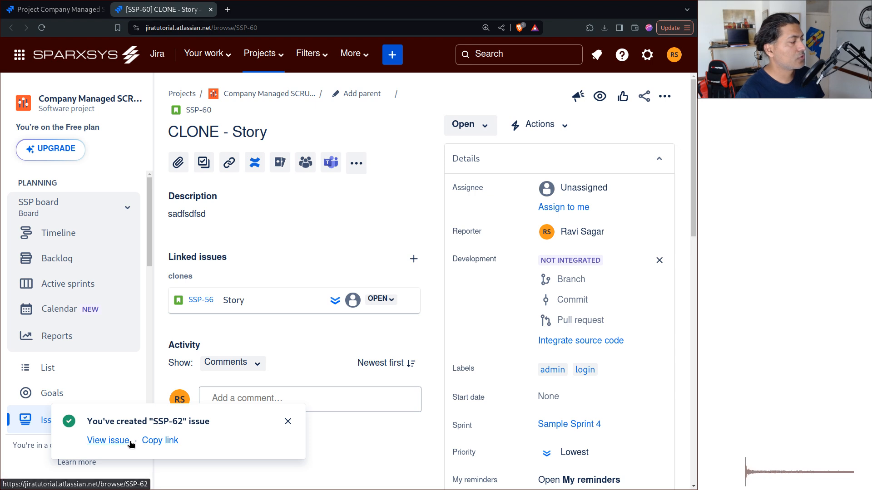
Open the newly created "test" issue and clone it as "CLONE - test" with the sprint value included.
left_click(126, 442)
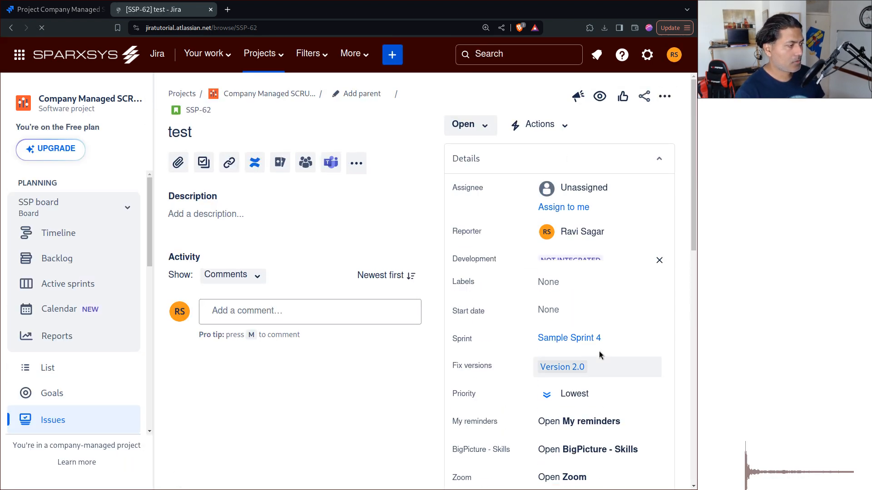
left_click(664, 96)
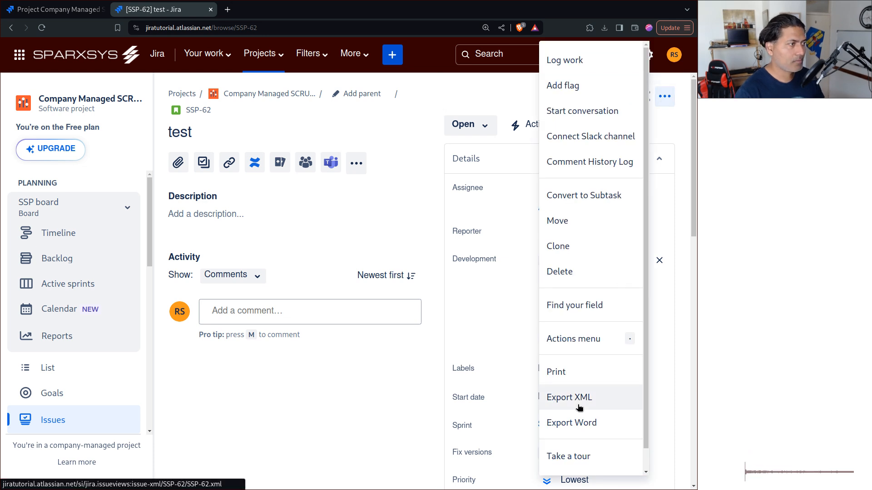
left_click(575, 247)
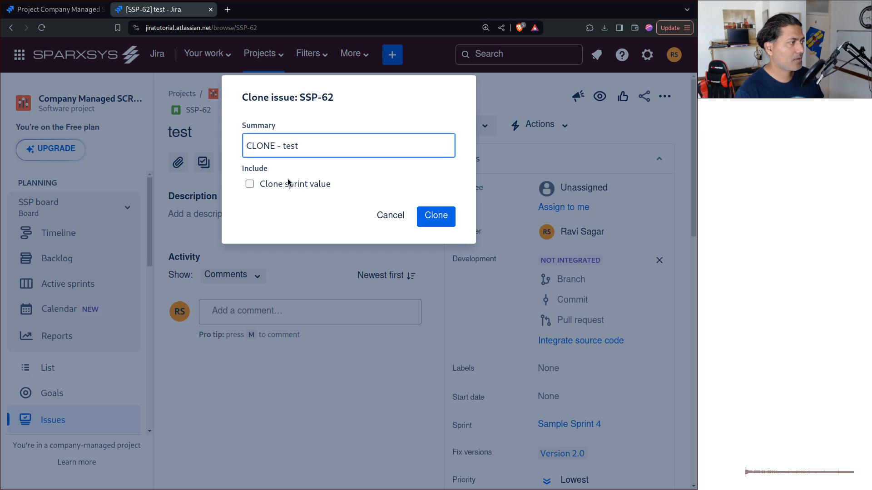
left_click(249, 185)
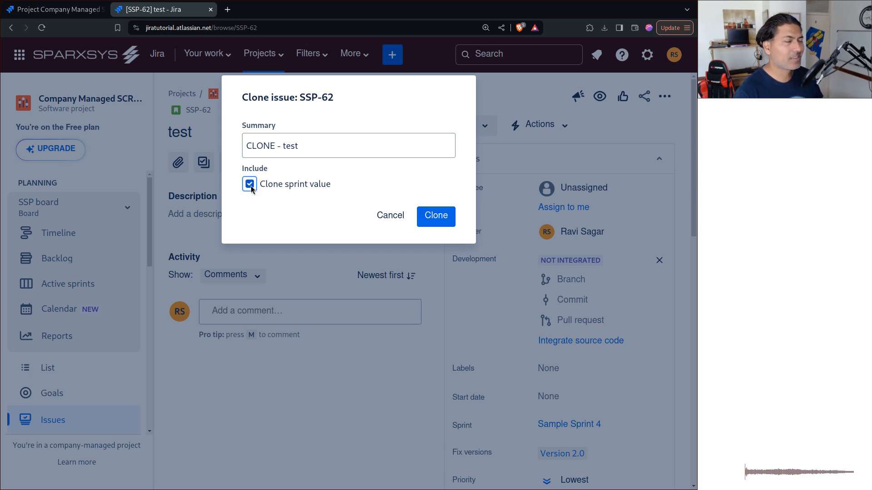
left_click(436, 216)
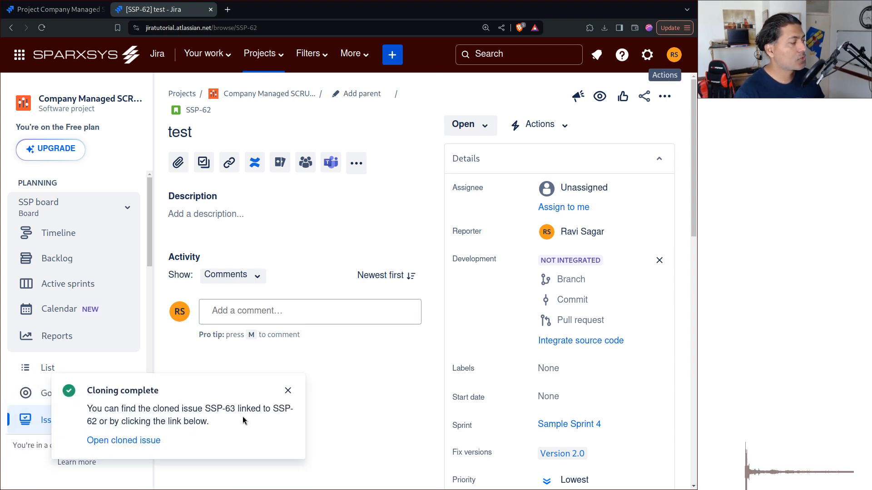
Open the cloned issue, check its Sprint and Fix versions fields, and return to the original "test" issue.
left_click(122, 439)
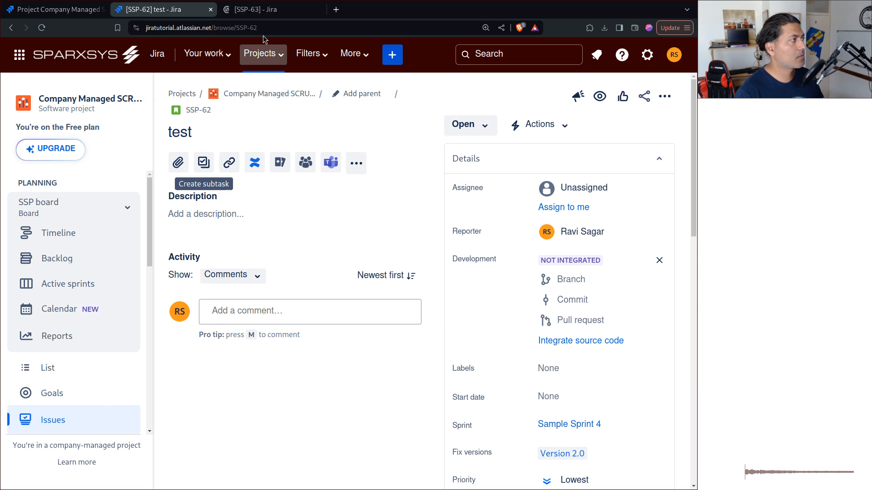
left_click(263, 9)
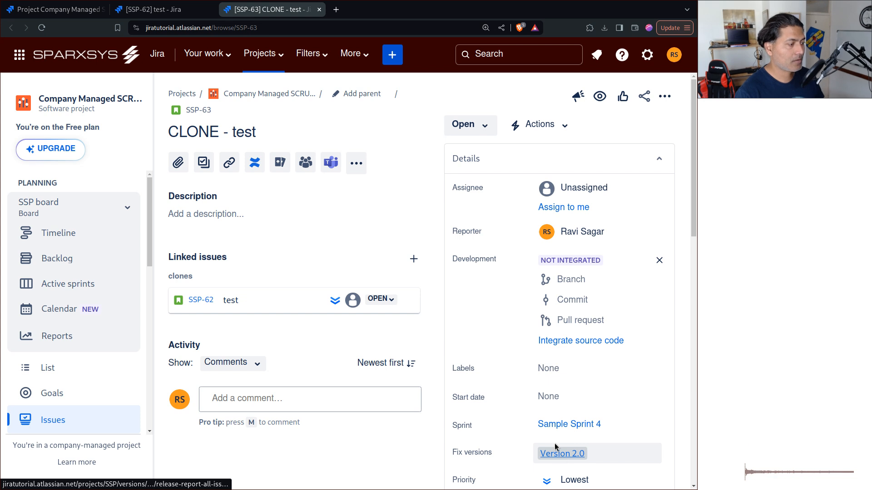
left_click(319, 9)
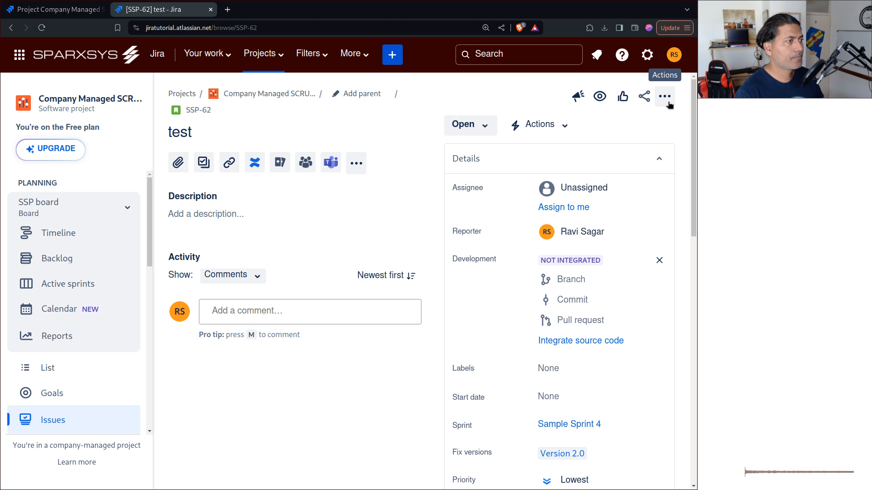
Clear the Fix versions field of the "test" issue.
left_click(598, 454)
left_click(587, 454)
left_click(358, 392)
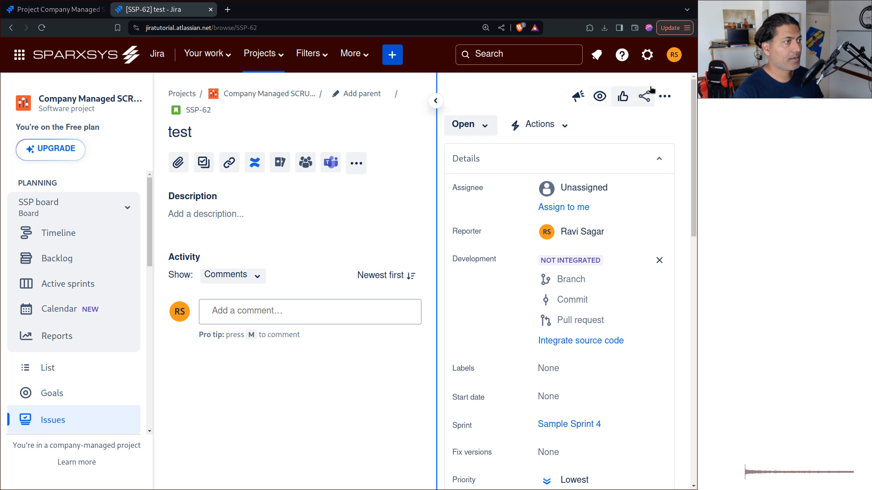
Try to clone the "test" issue with the sprint value included while its Fix versions field is empty.
left_click(665, 97)
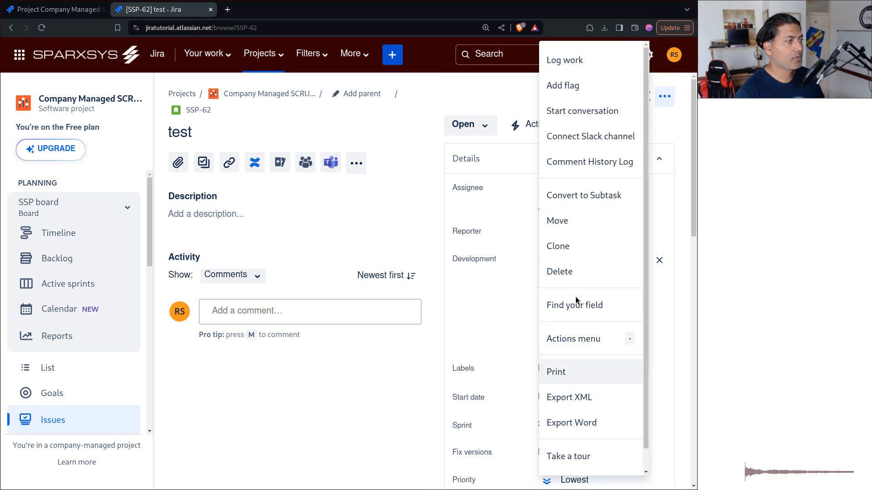
left_click(581, 247)
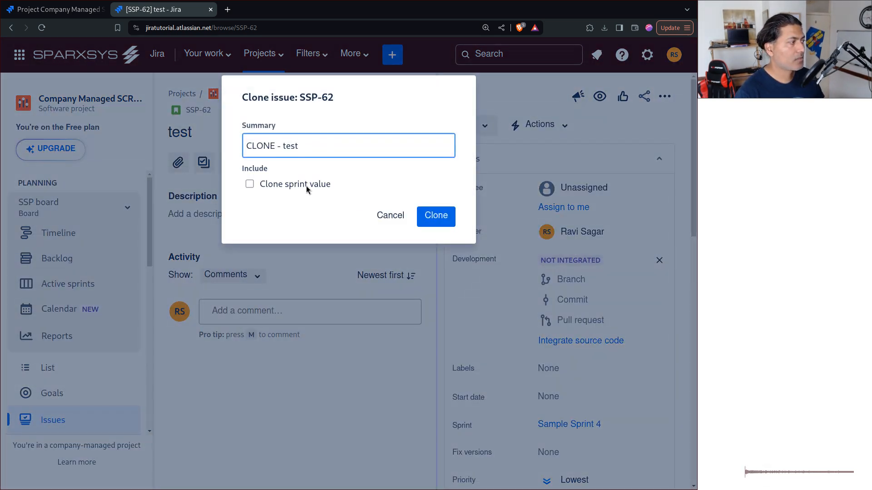
left_click(304, 184)
key("Return")
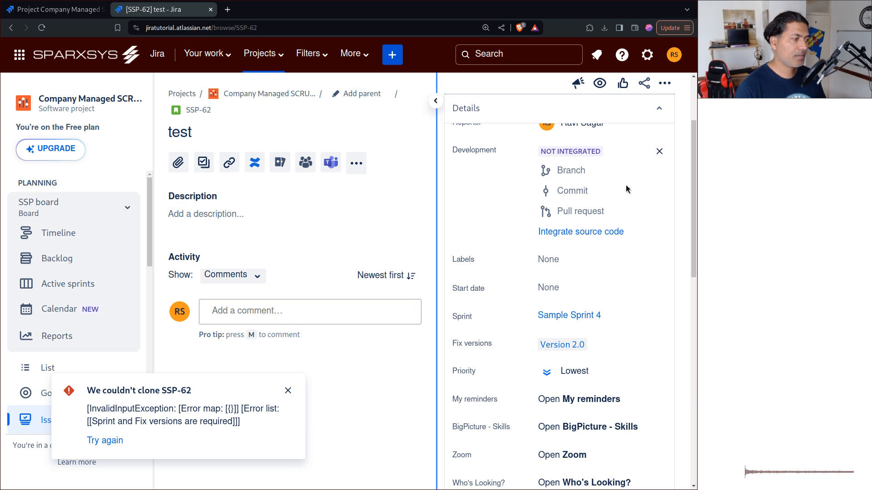
Try to clone the "test" issue with Fix versions set to Version 2.0 but without including the sprint value.
left_click(664, 83)
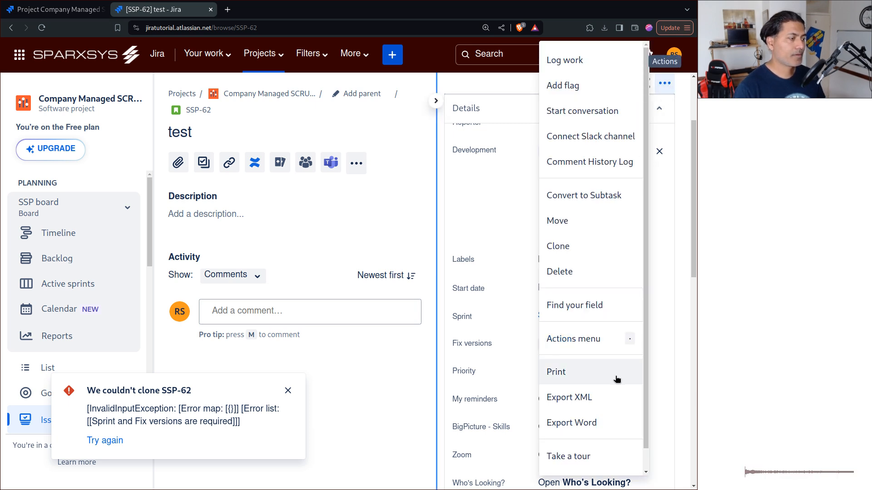
left_click(578, 245)
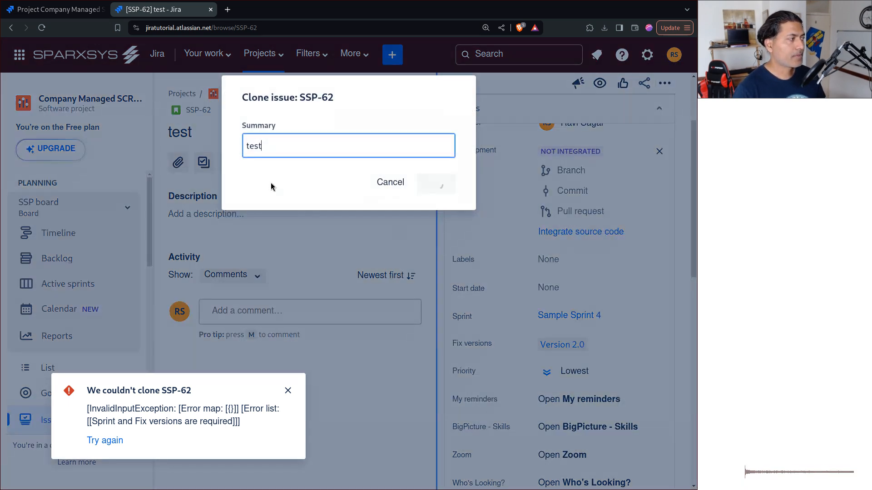
left_click(288, 391)
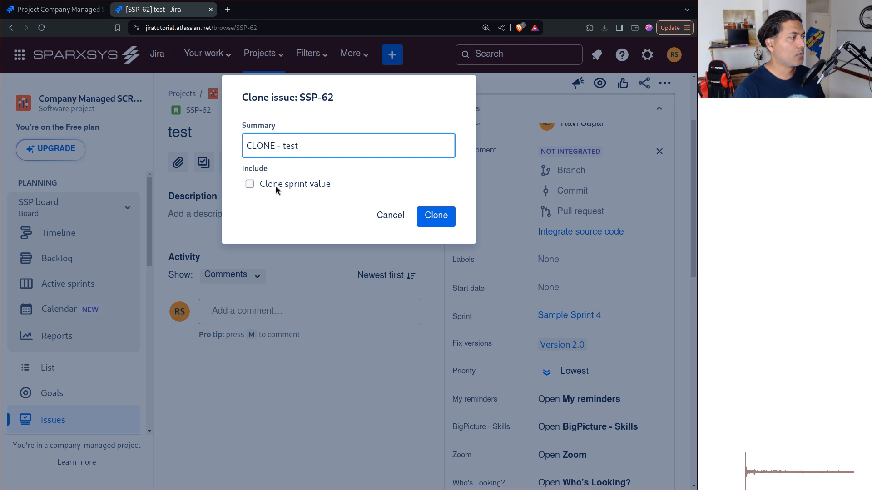
left_click(436, 217)
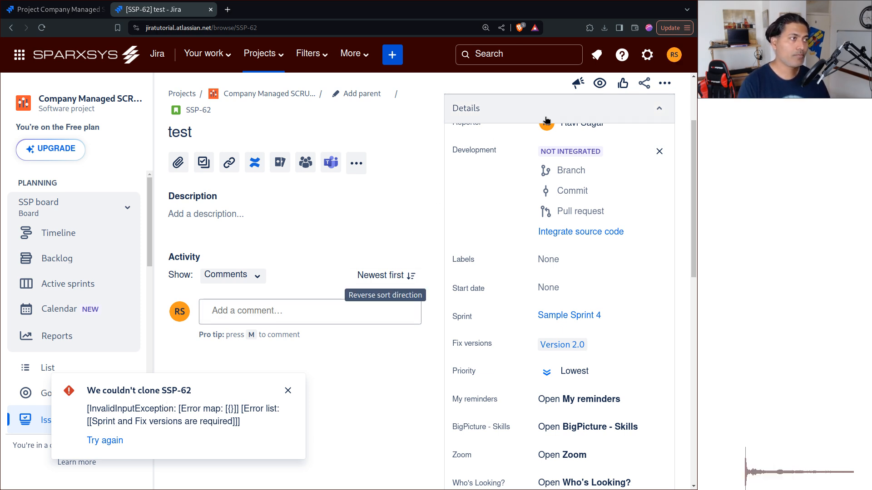
Dismiss the clone error notification and clone the "test" issue again as "CLONE - test".
left_click(665, 84)
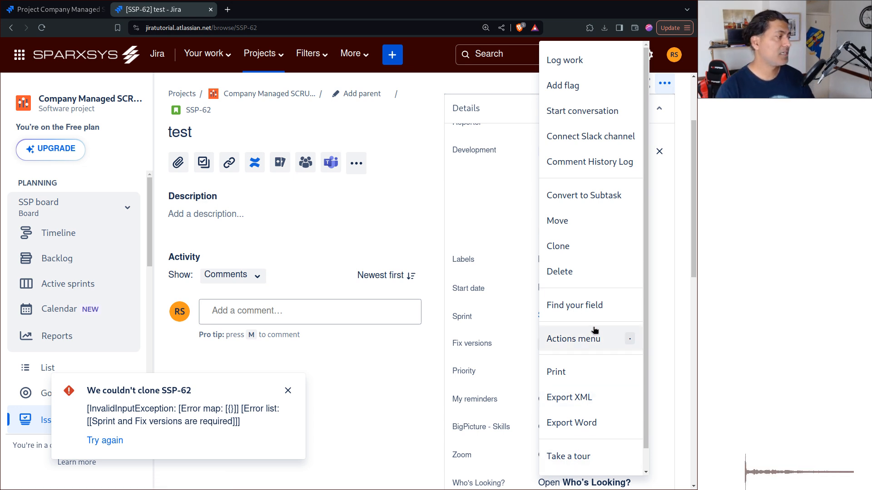
left_click(289, 392)
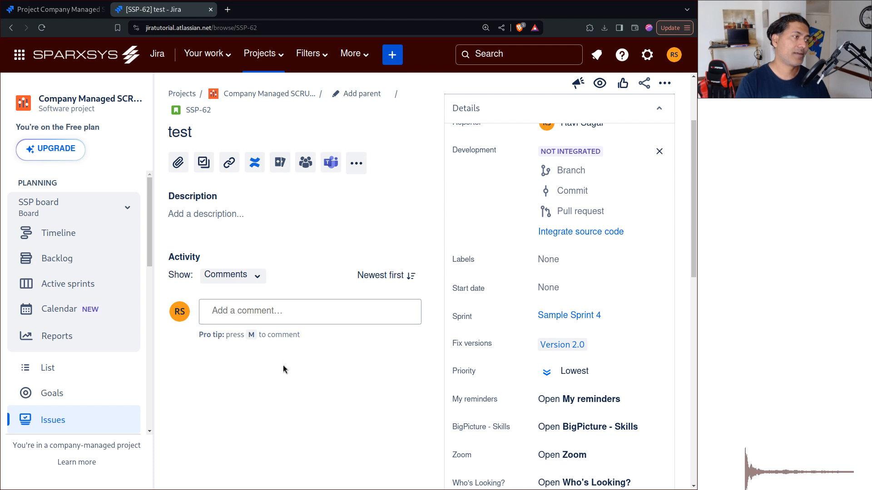
left_click(665, 84)
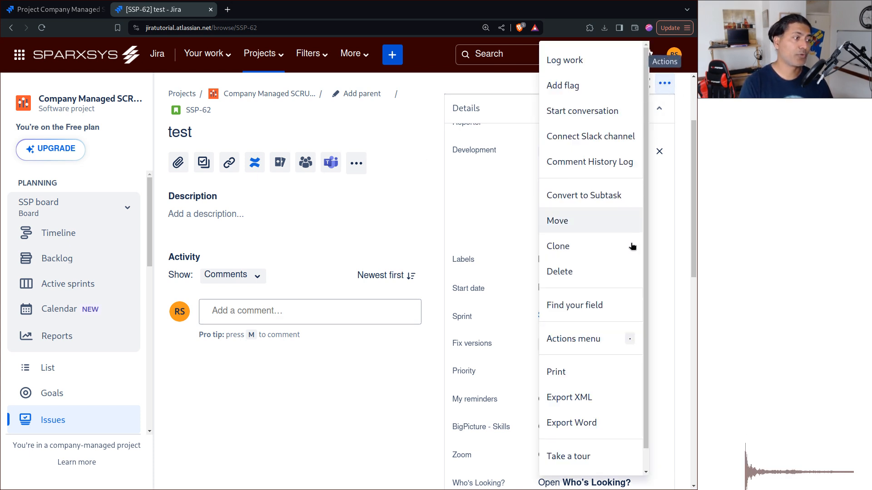
left_click(573, 250)
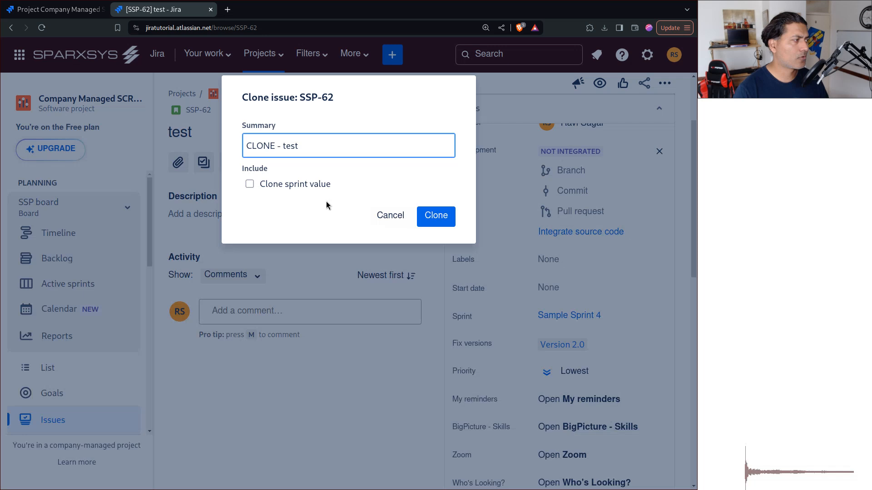
left_click(434, 217)
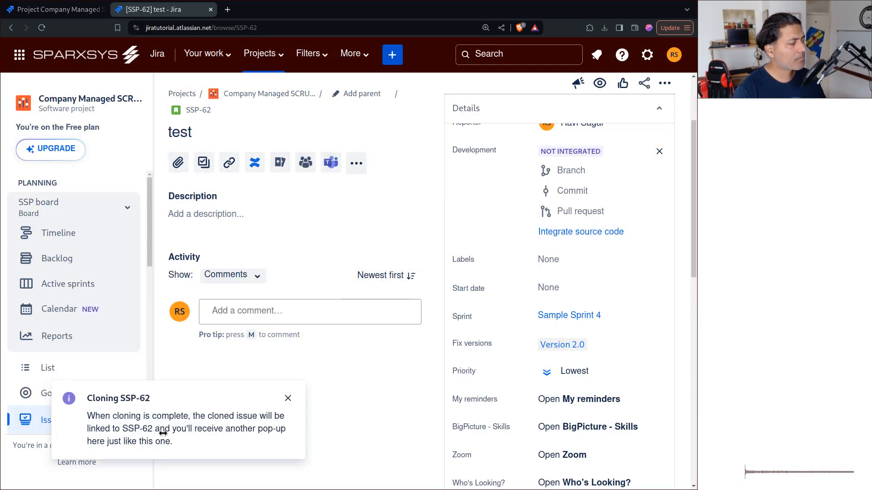